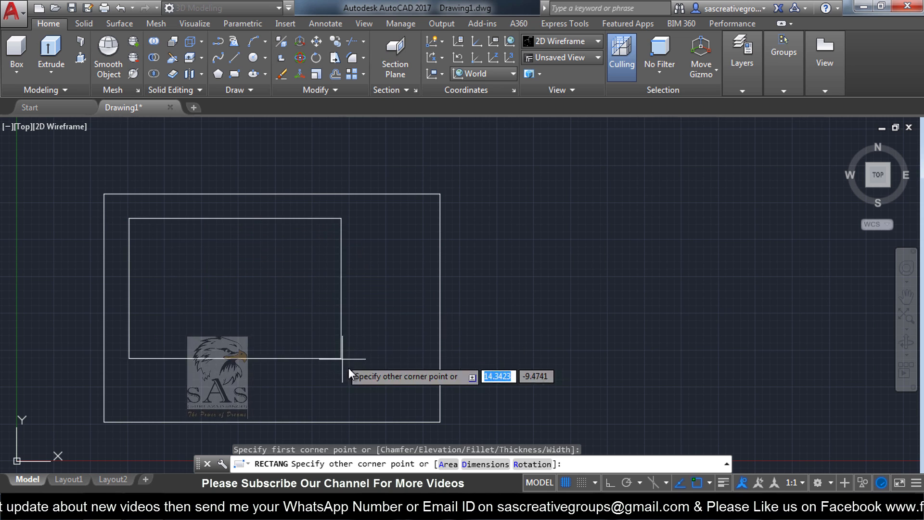
Step: Finish the smaller rectangle inside the large one and draw a circle centred in it that stays within its edges
click(416, 395)
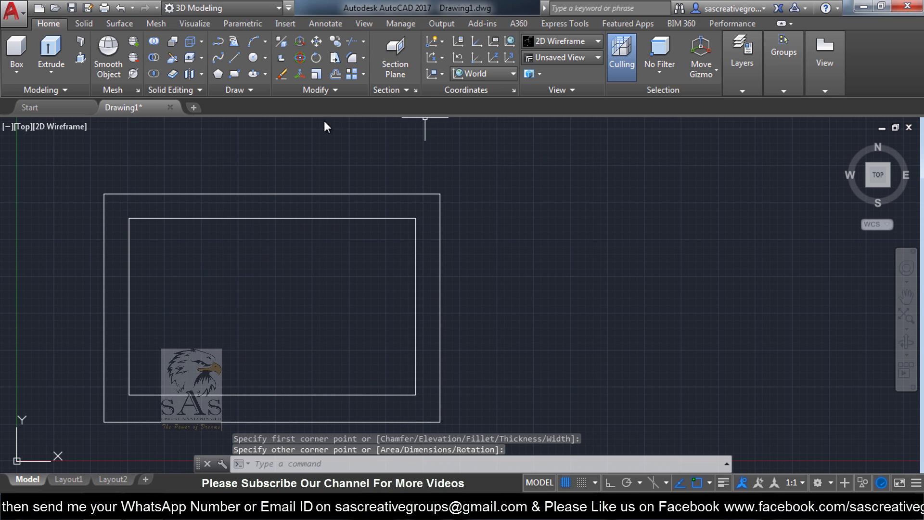
click(252, 60)
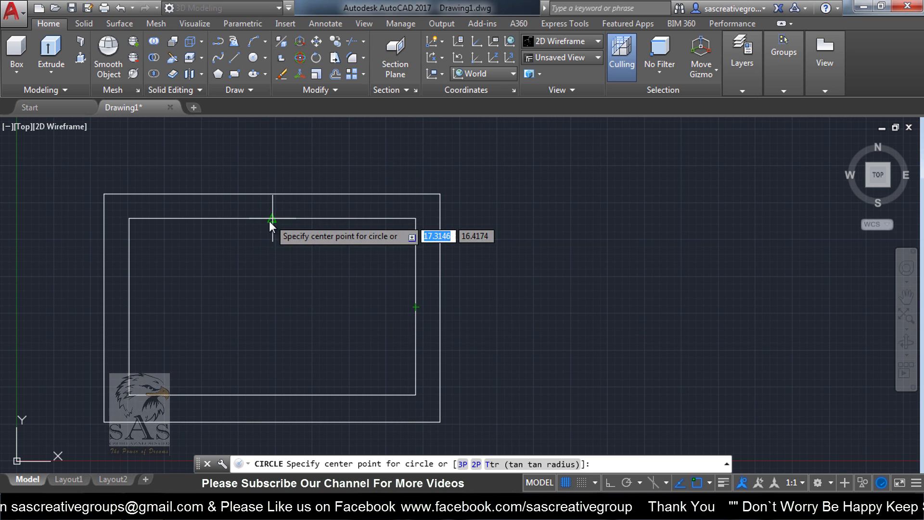
click(275, 310)
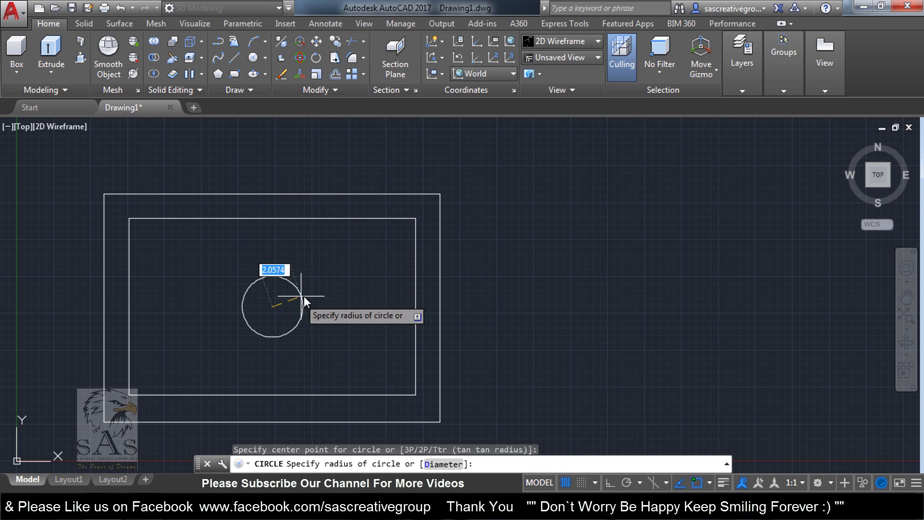
click(342, 276)
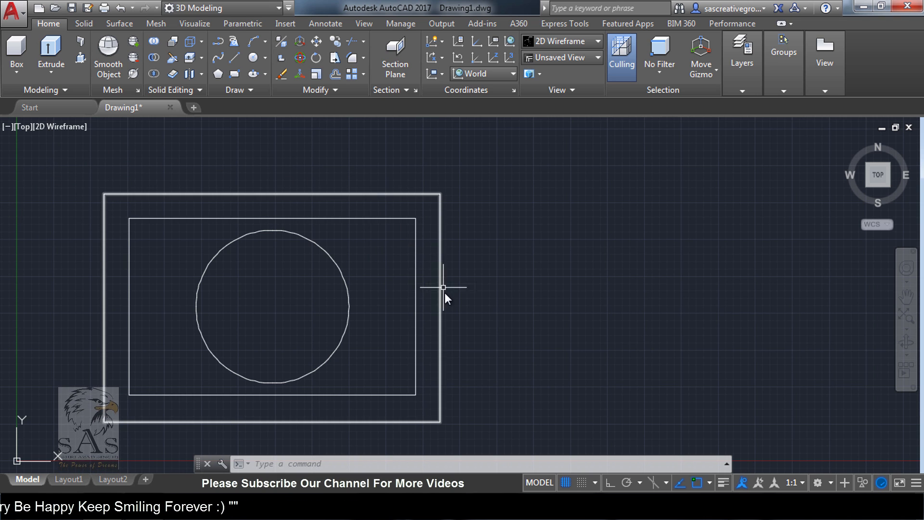
Step: Switch to the SW Isometric view and raise the circle about 20 units along the Z axis with 3DMOVE
click(22, 127)
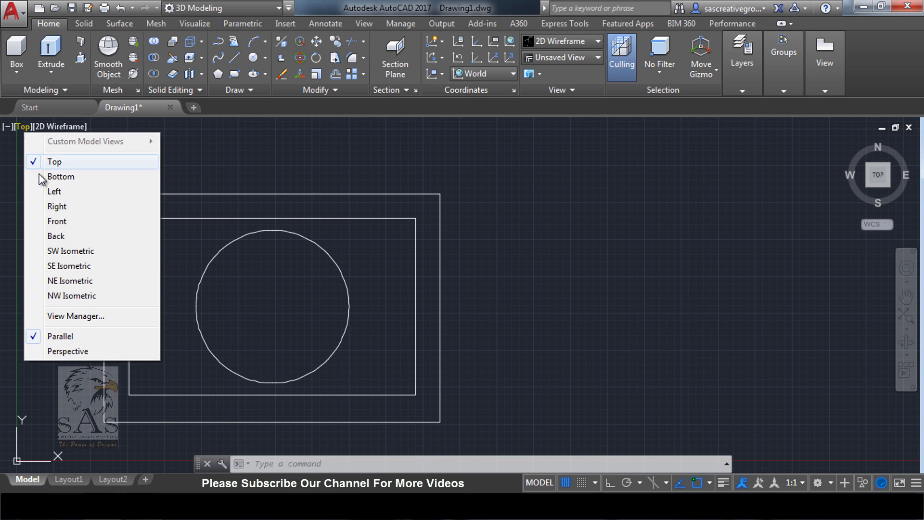
click(101, 255)
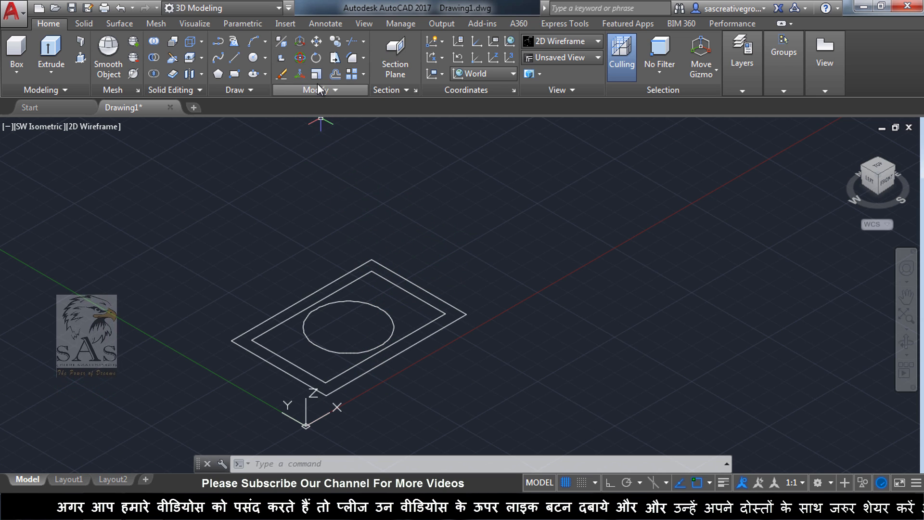
text(m)
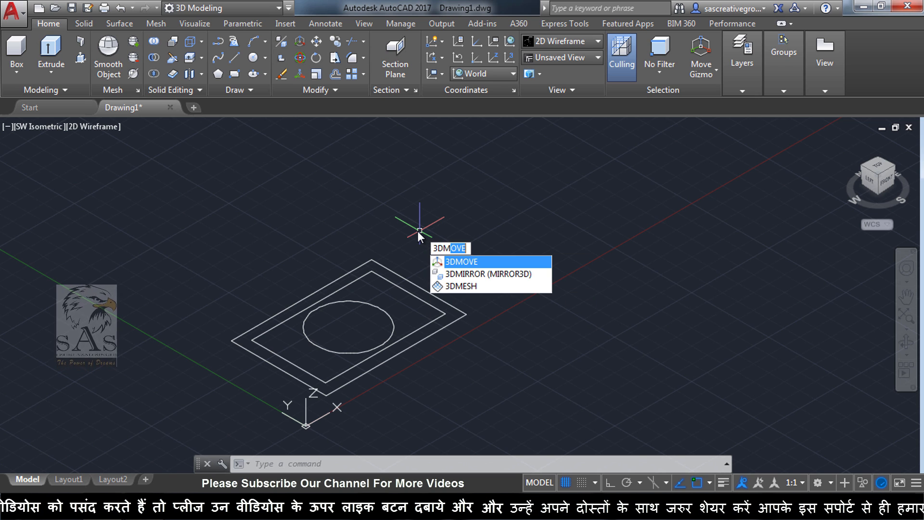
key(Return)
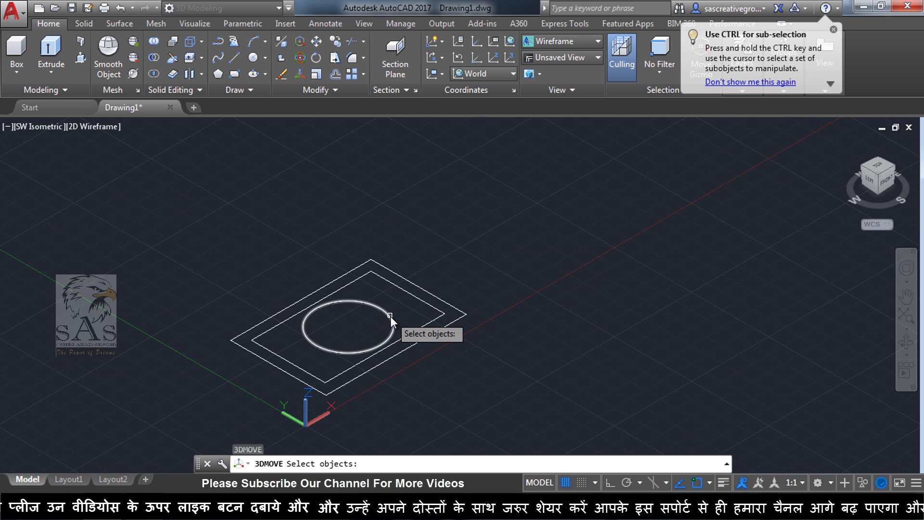
click(391, 316)
key(Return)
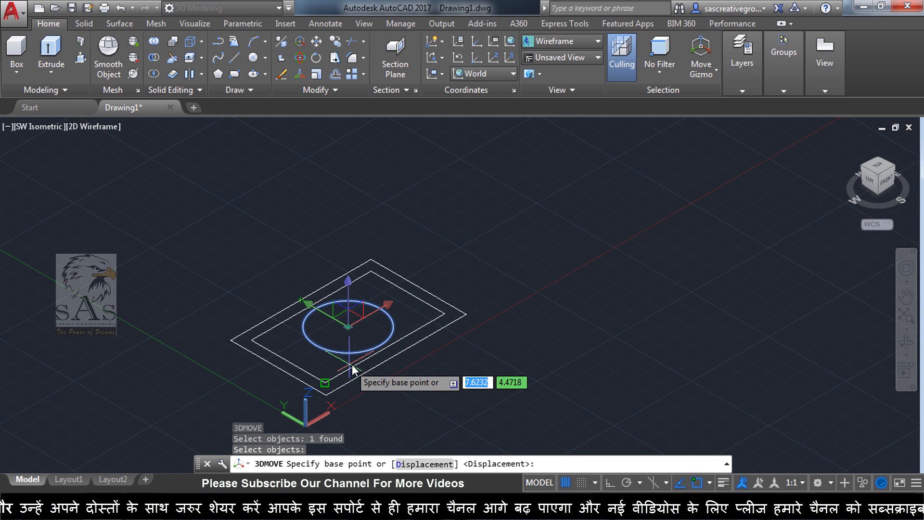
click(348, 283)
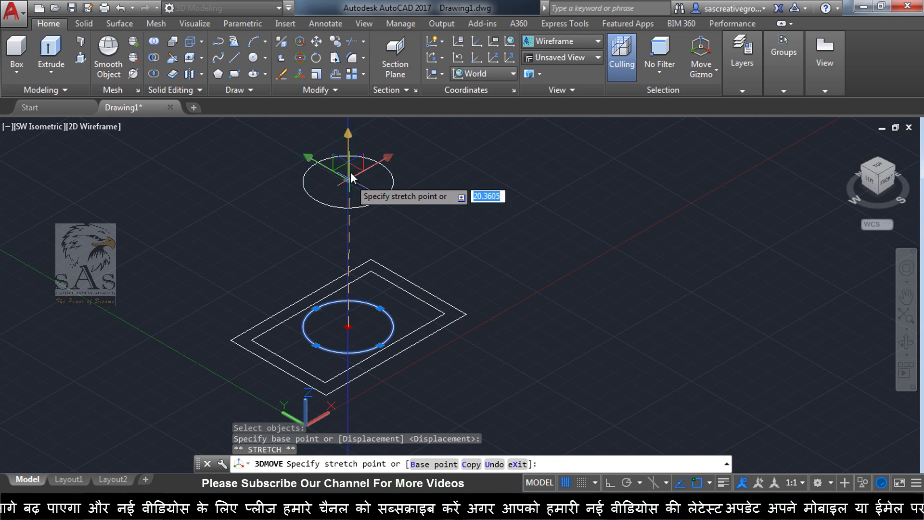
click(351, 176)
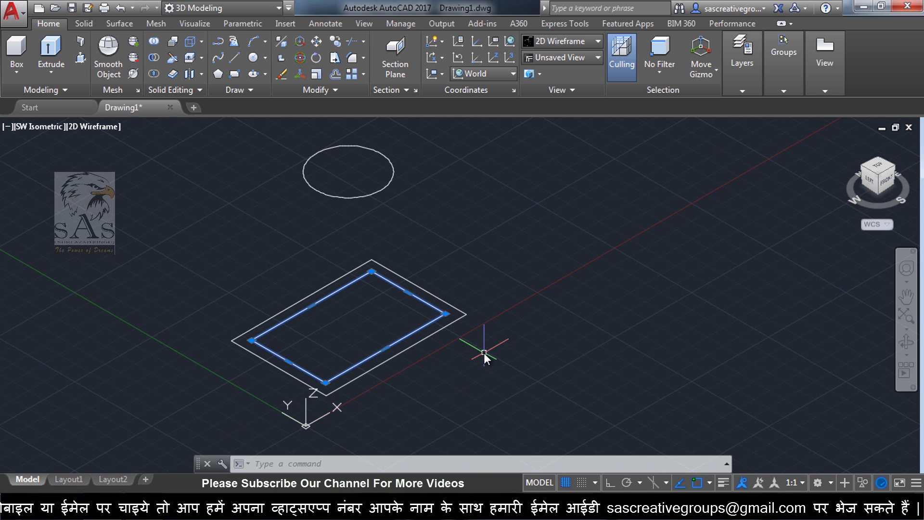
Step: Raise the inner rectangle along the Z axis with 3D Move to a height between the outer rectangle and the circle
click(299, 42)
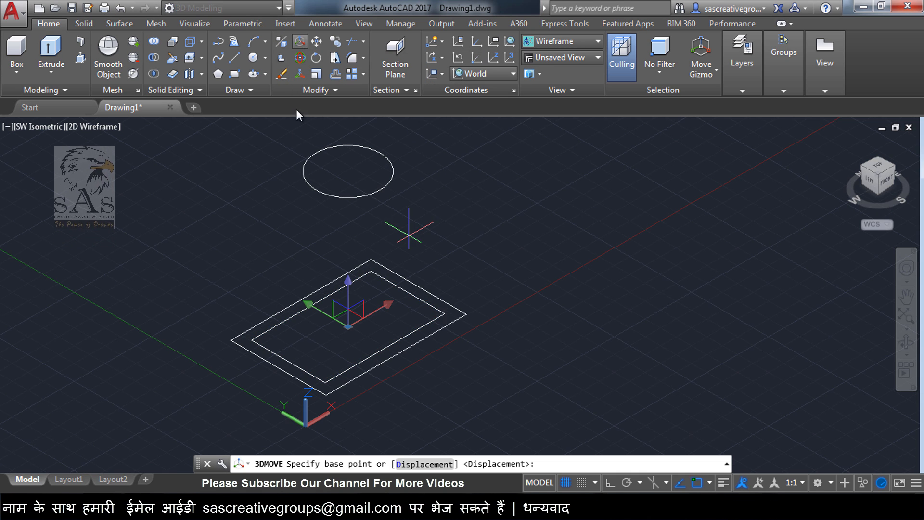
click(346, 283)
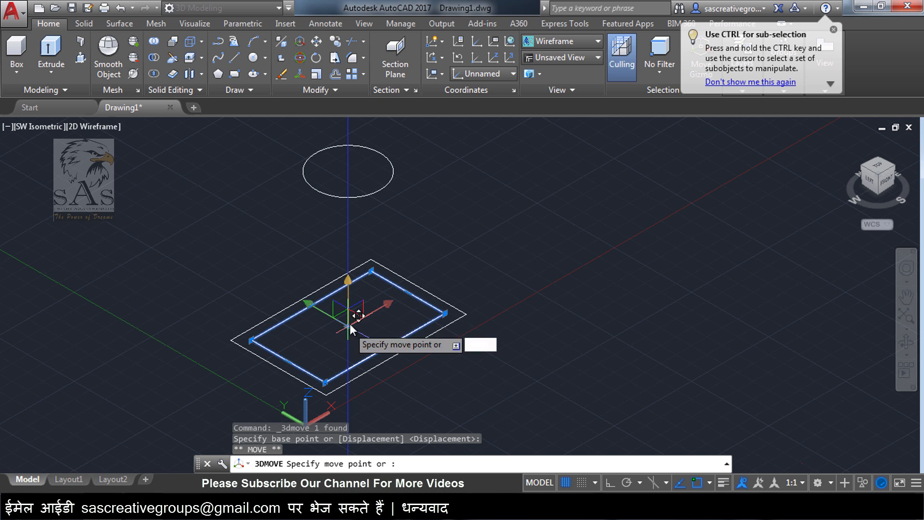
click(355, 262)
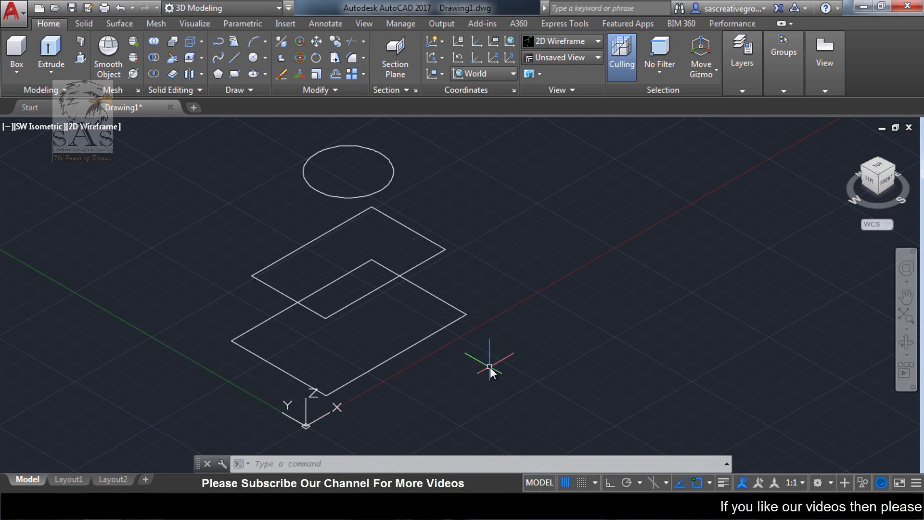
Step: Copy the circle and both rectangles twice along the X direction from the base rectangle's front corner, the first copy about 42 units away
shift+middle_drag(490, 366, 433, 343)
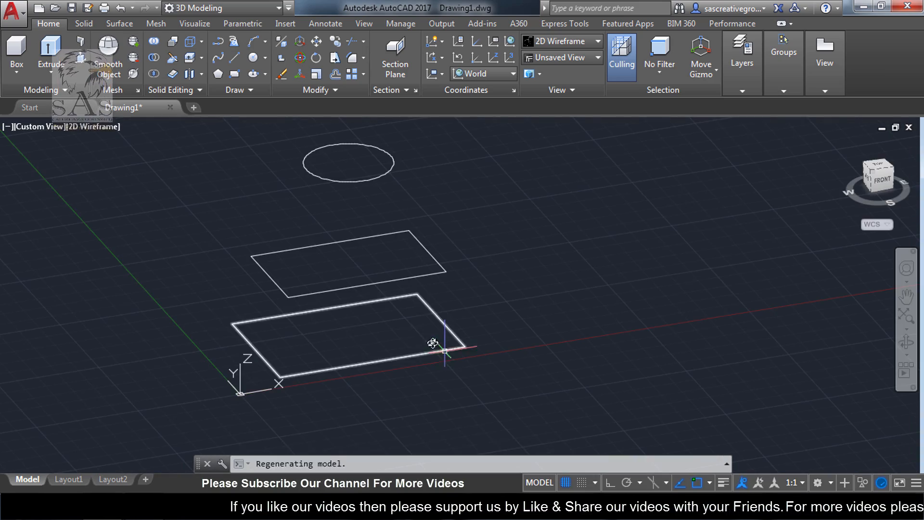
shift+middle_drag(351, 355, 530, 403)
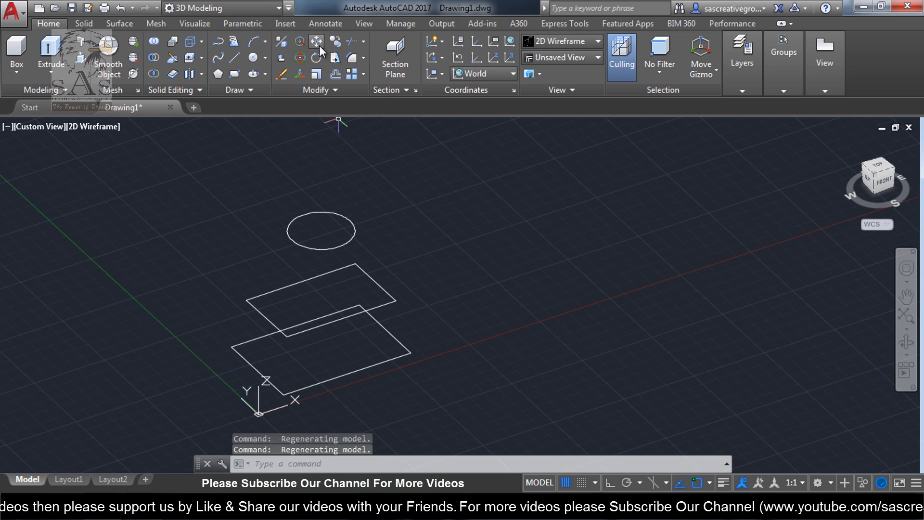
click(334, 42)
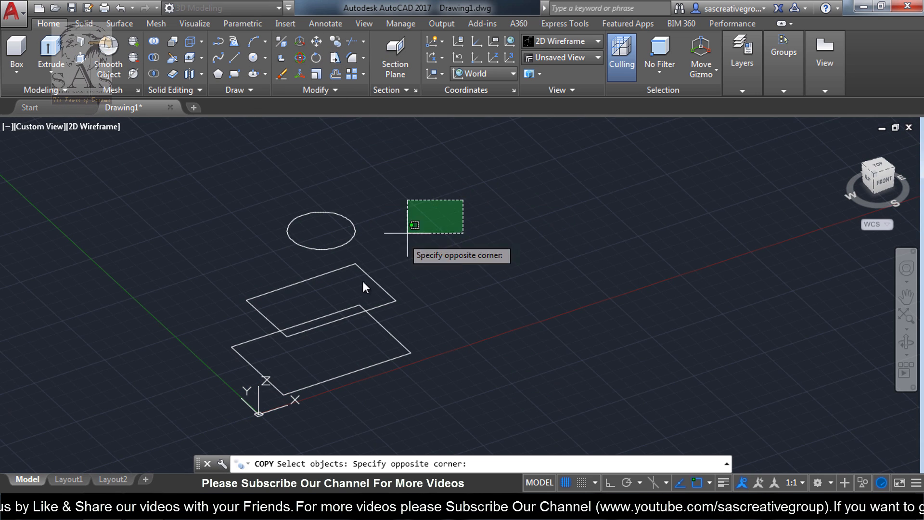
click(252, 400)
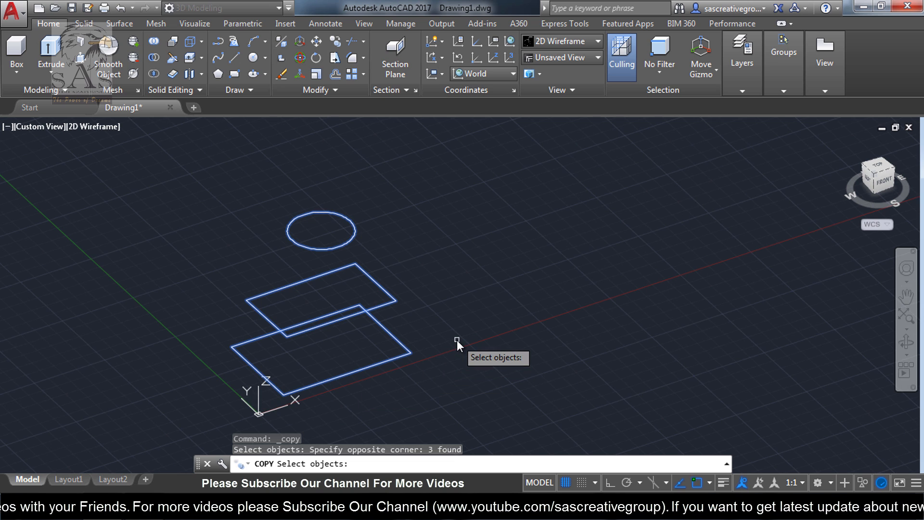
key(Return)
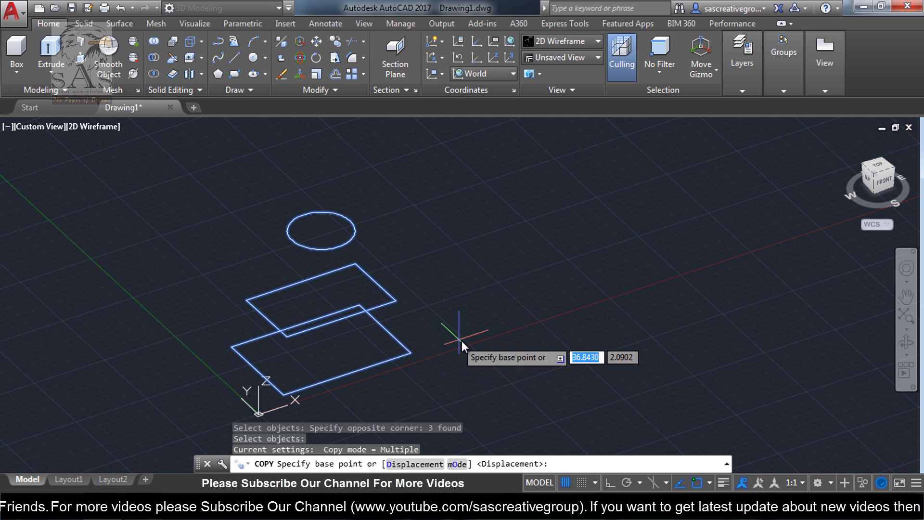
click(284, 395)
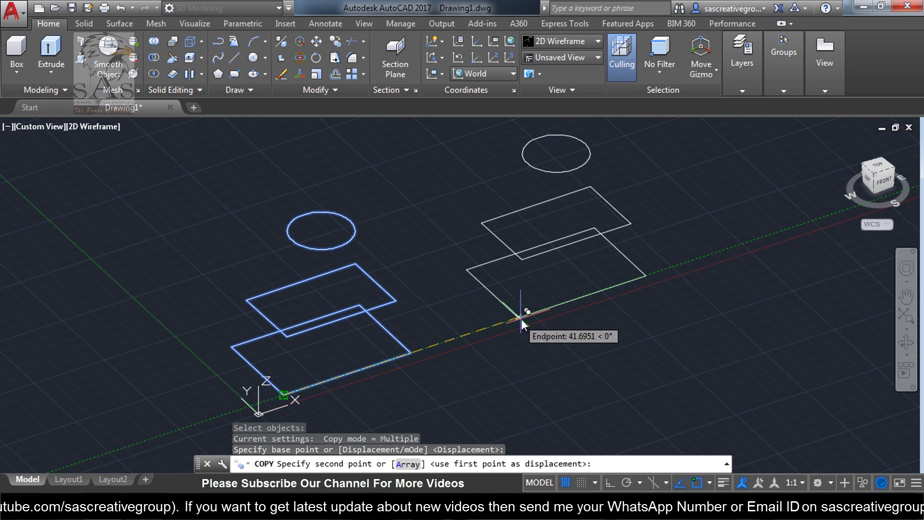
click(522, 319)
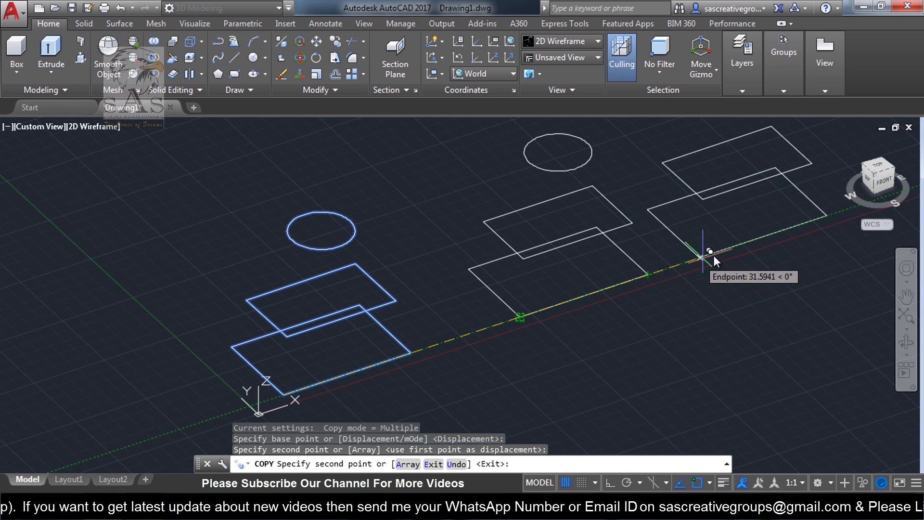
click(743, 245)
right_click(649, 346)
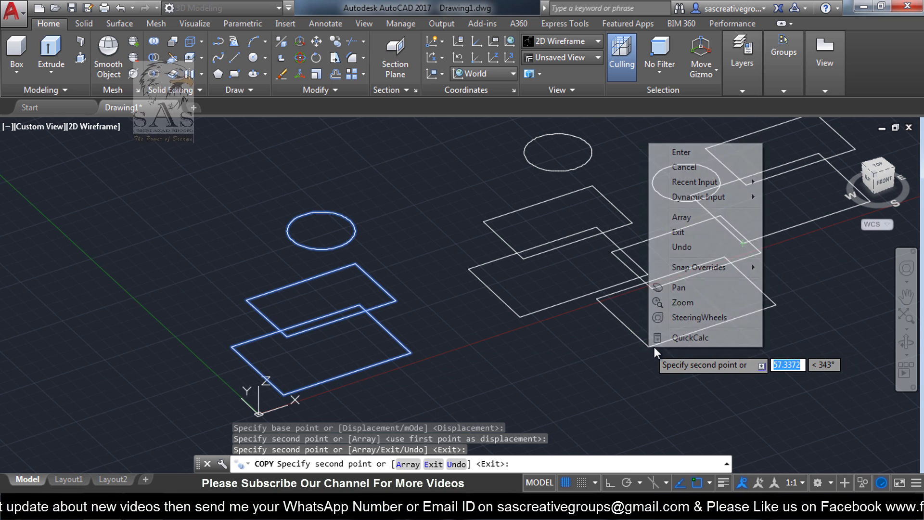
click(693, 151)
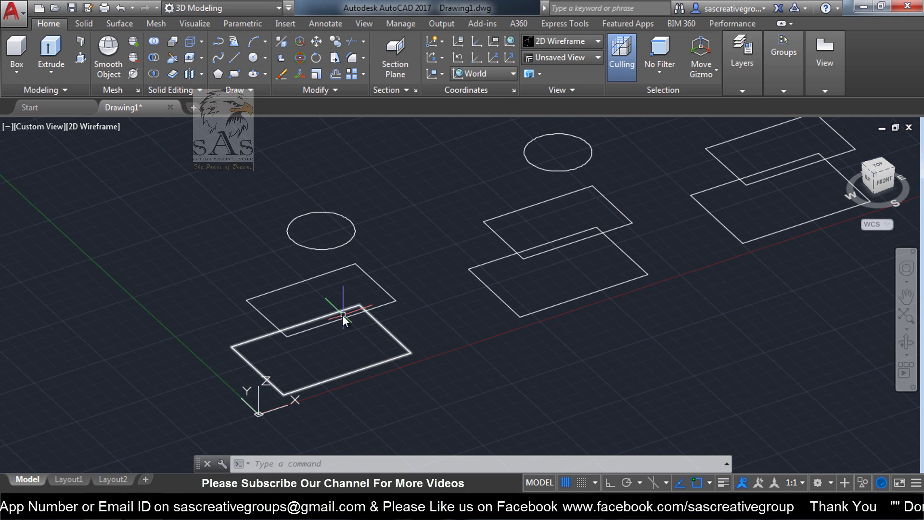
Step: Loft the original set's base rectangle, upper rectangle and circle into a solid using Cross sections only, and set the visual style to Shaded
click(47, 70)
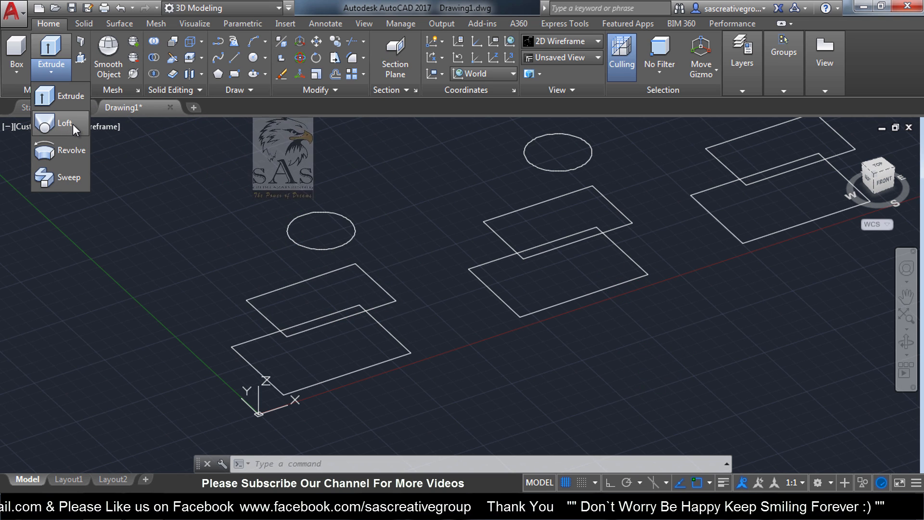
click(73, 123)
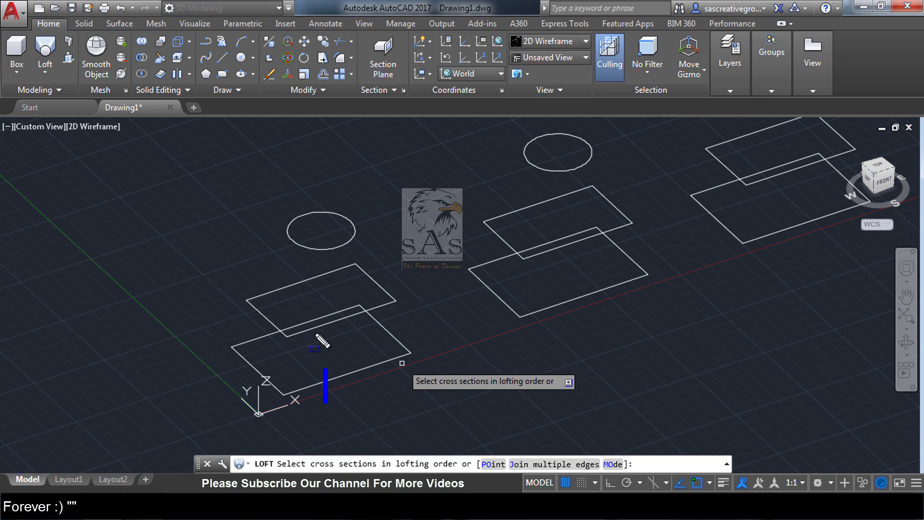
click(382, 306)
click(338, 247)
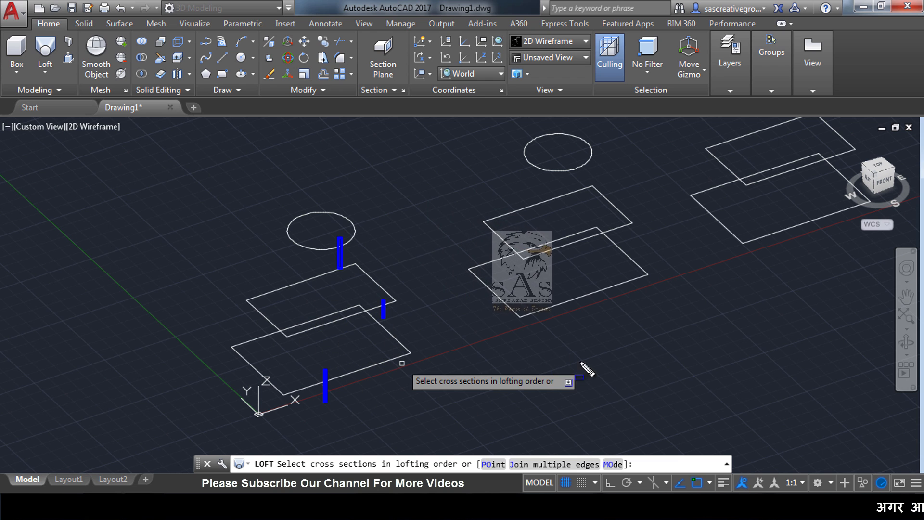
key(Escape)
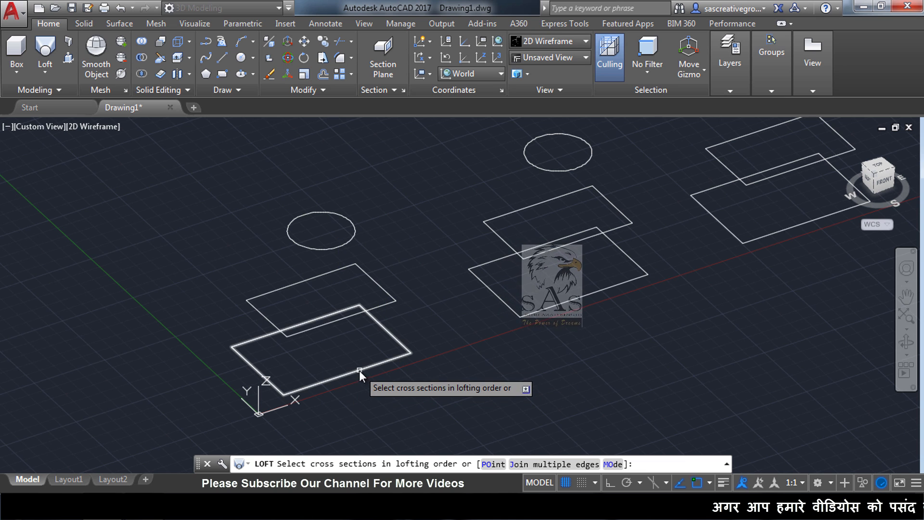
click(359, 370)
click(390, 294)
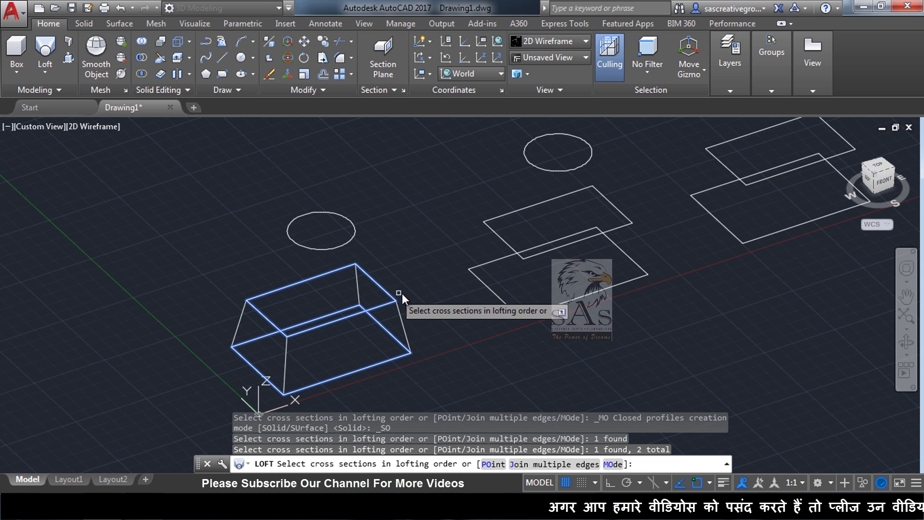
click(353, 236)
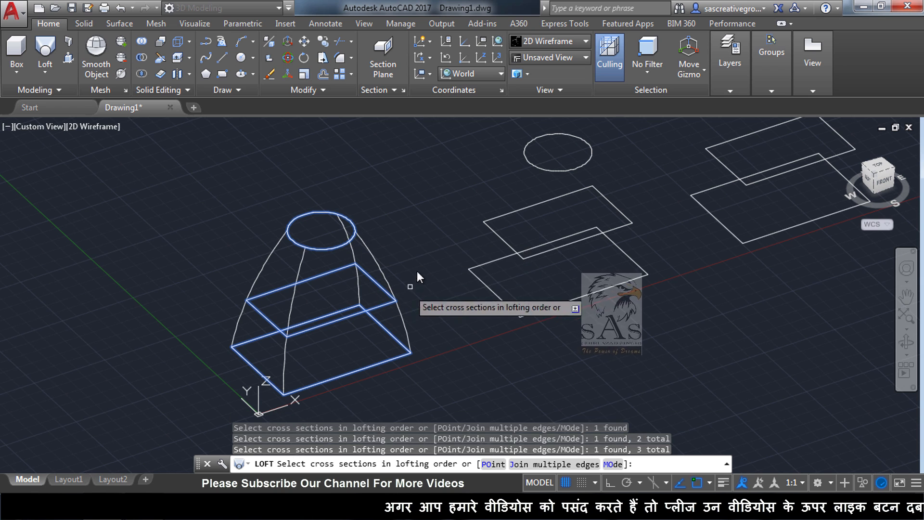
right_click(414, 218)
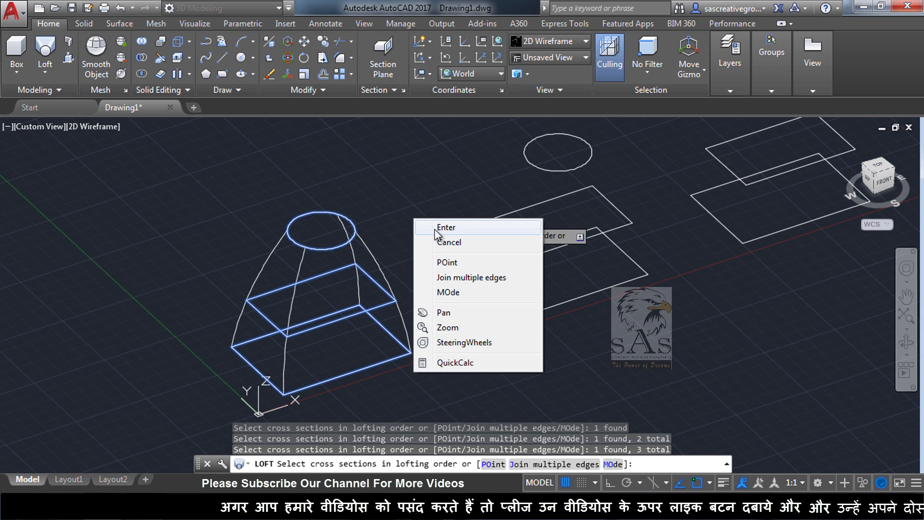
click(435, 228)
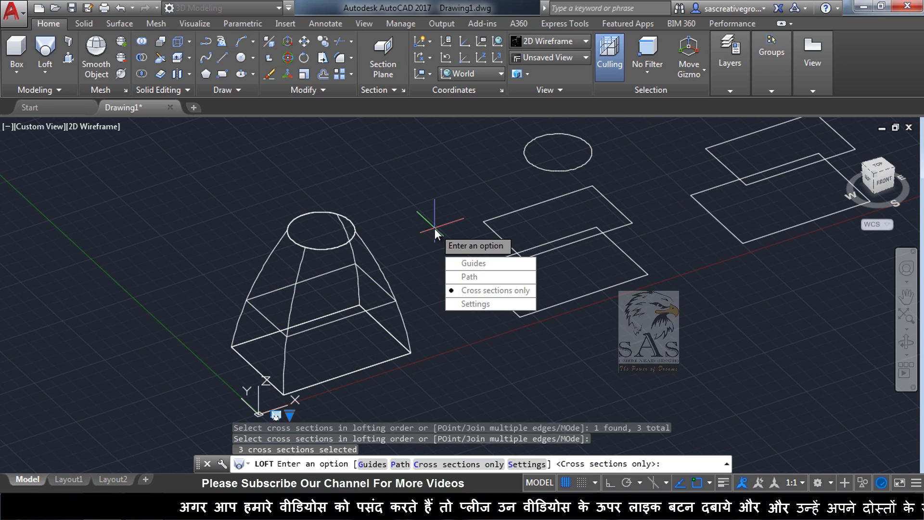
click(497, 291)
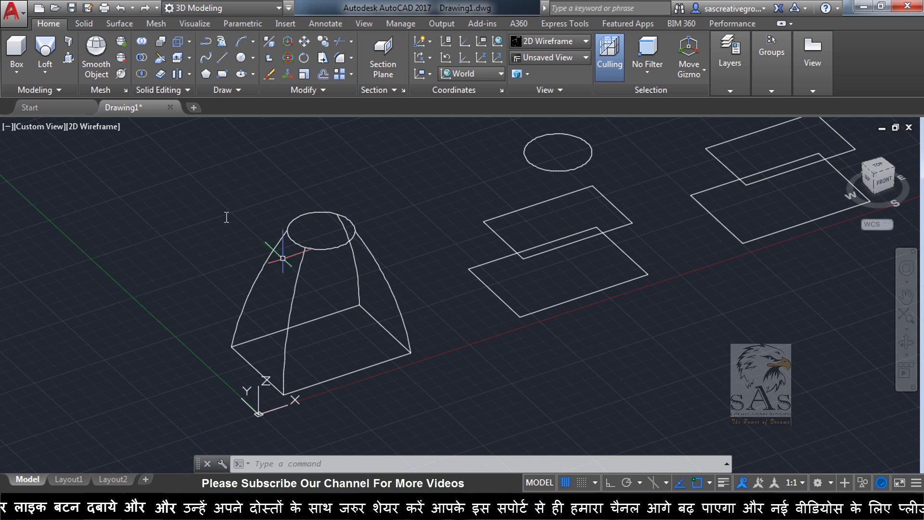
click(96, 128)
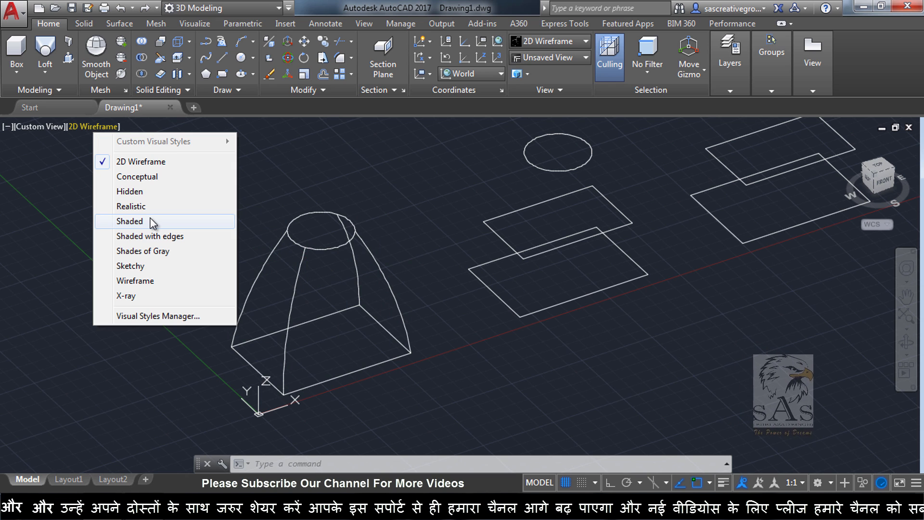
click(153, 222)
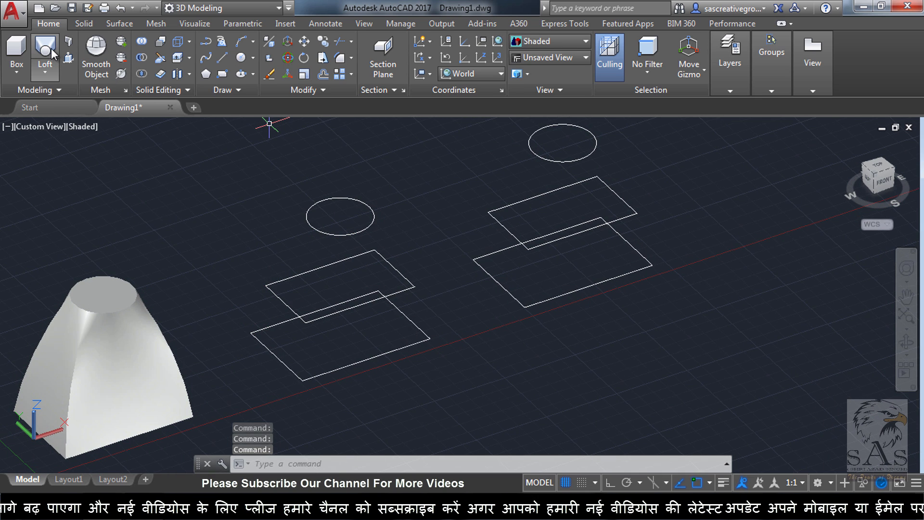
Step: Try to loft the middle set's cross sections in the order base rectangle, circle, upper rectangle
click(46, 53)
click(398, 348)
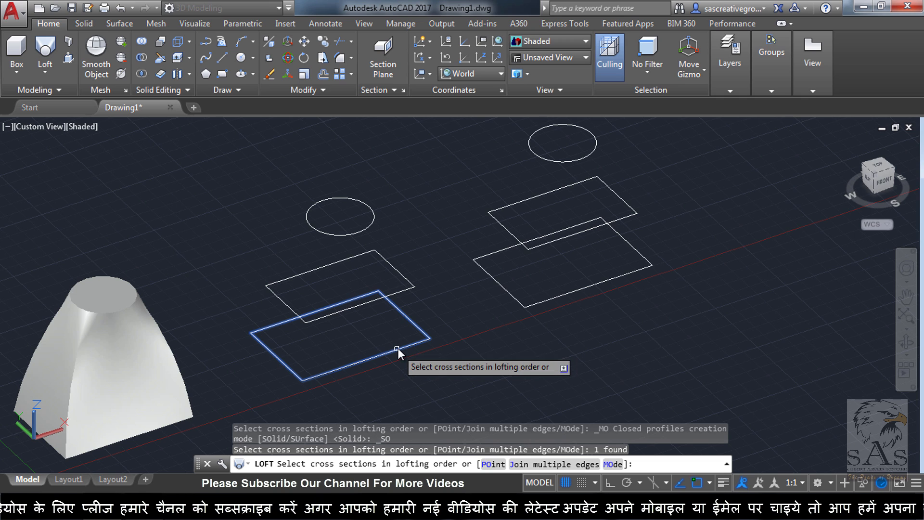
click(358, 232)
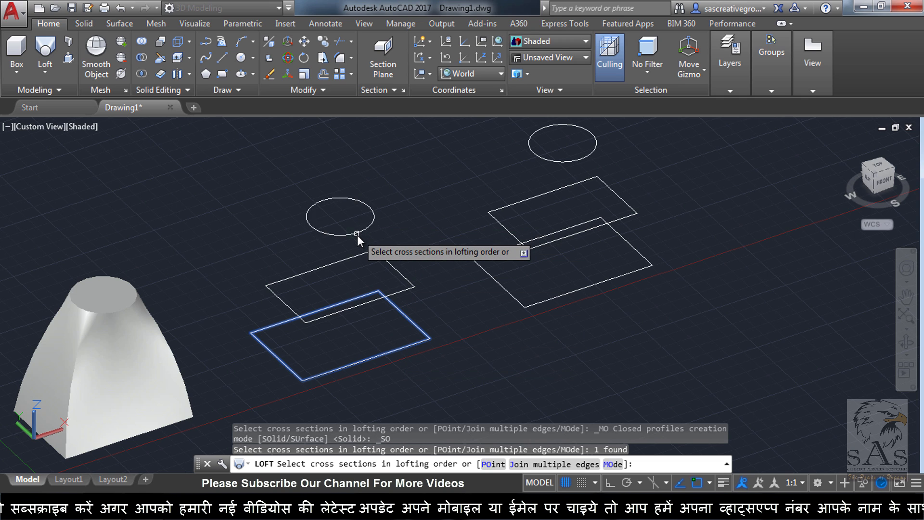
click(299, 319)
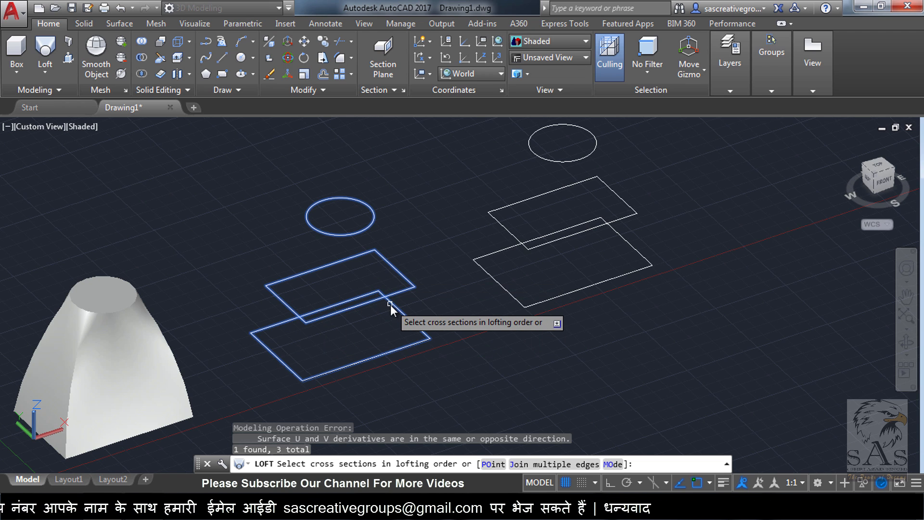
key(Escape)
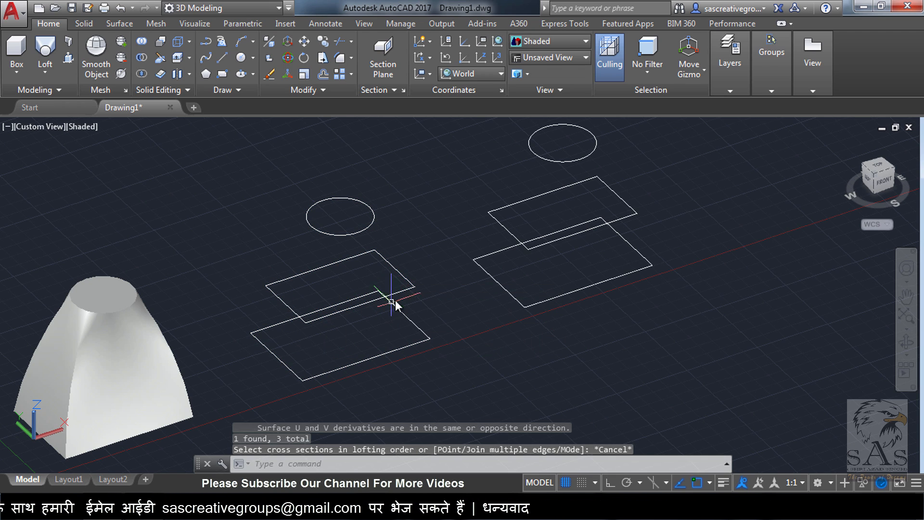
Step: Narrow the middle set's upper rectangle by stretching its two long edges inward from their midpoint grips
click(404, 275)
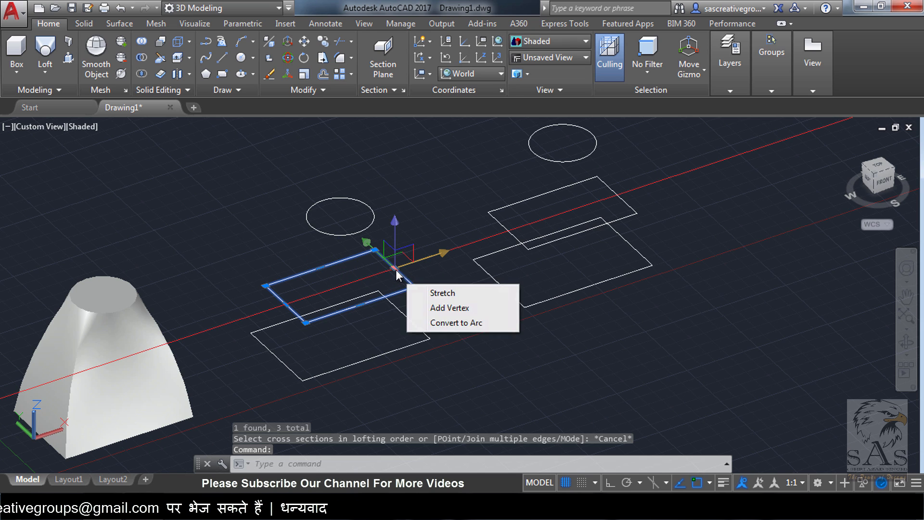
scroll(387, 270, up, 2)
click(290, 266)
click(314, 285)
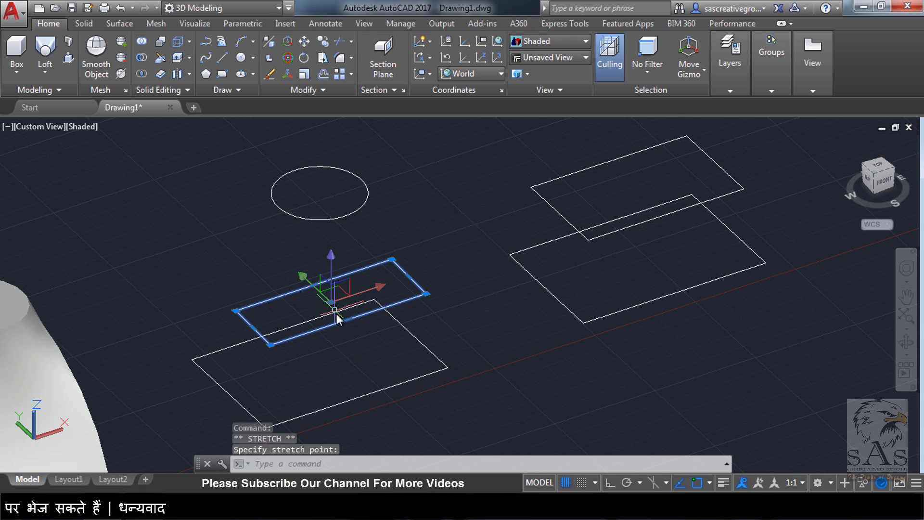
click(348, 319)
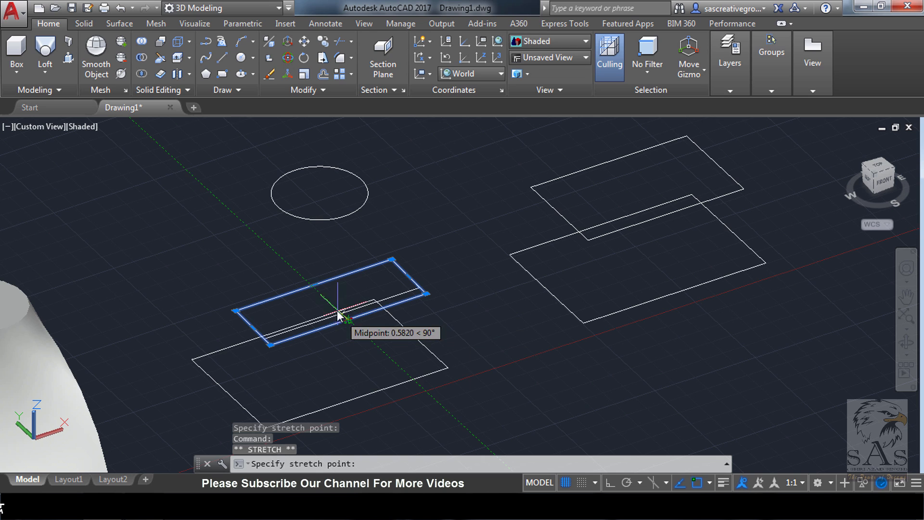
click(340, 314)
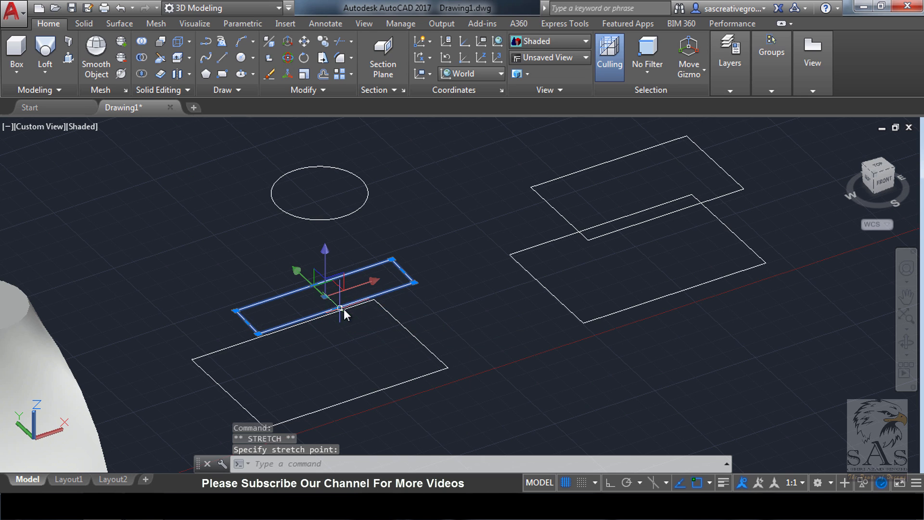
Step: Shorten the middle set's upper rectangle by stretching its two short edges inward until it is much smaller than the circle's base rectangle
click(403, 271)
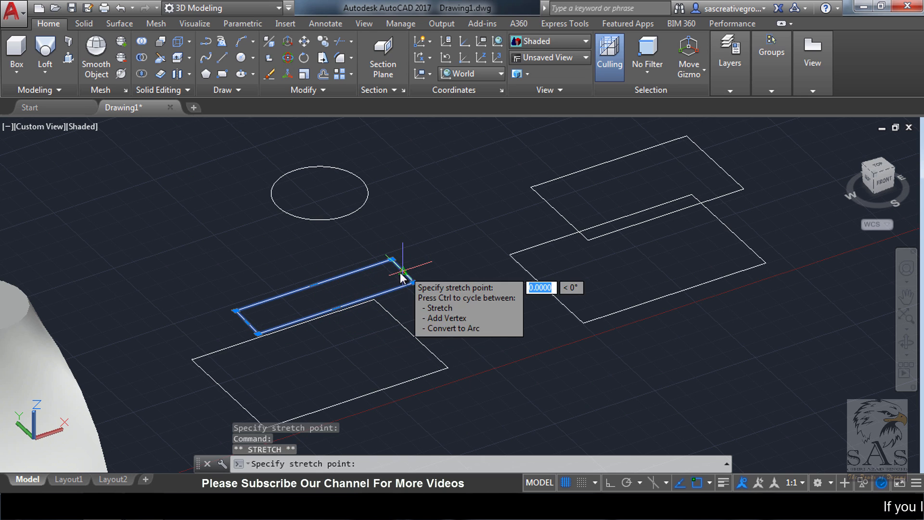
click(366, 286)
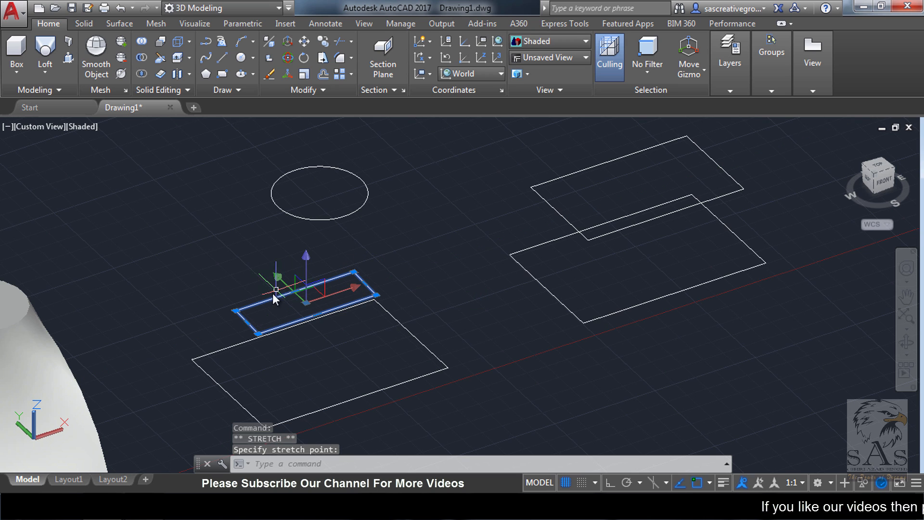
click(247, 322)
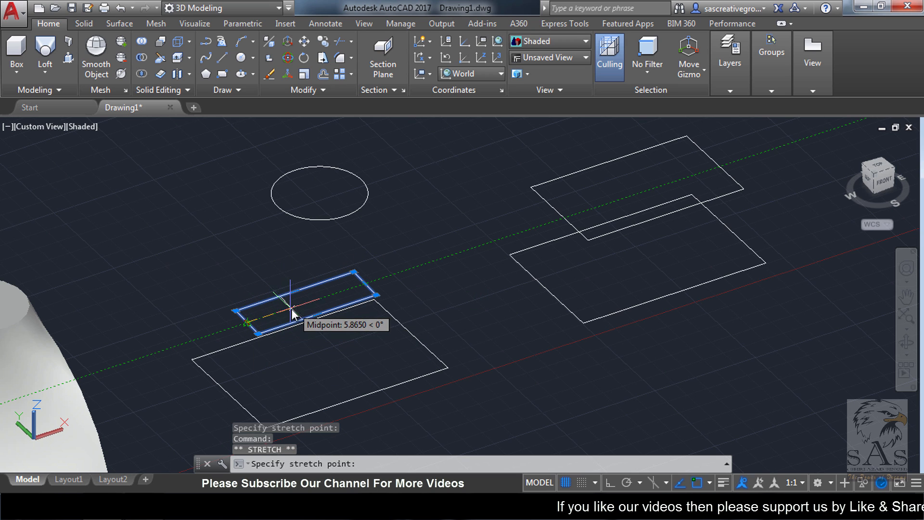
click(285, 313)
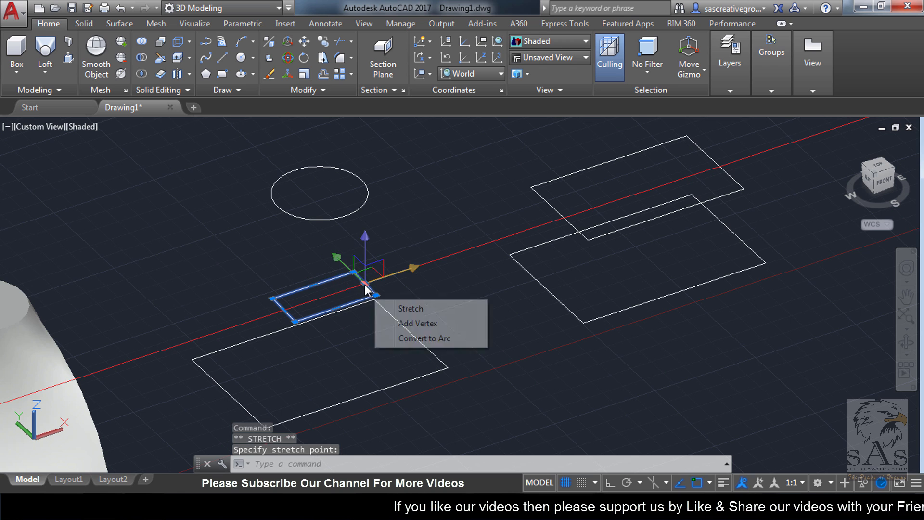
click(369, 285)
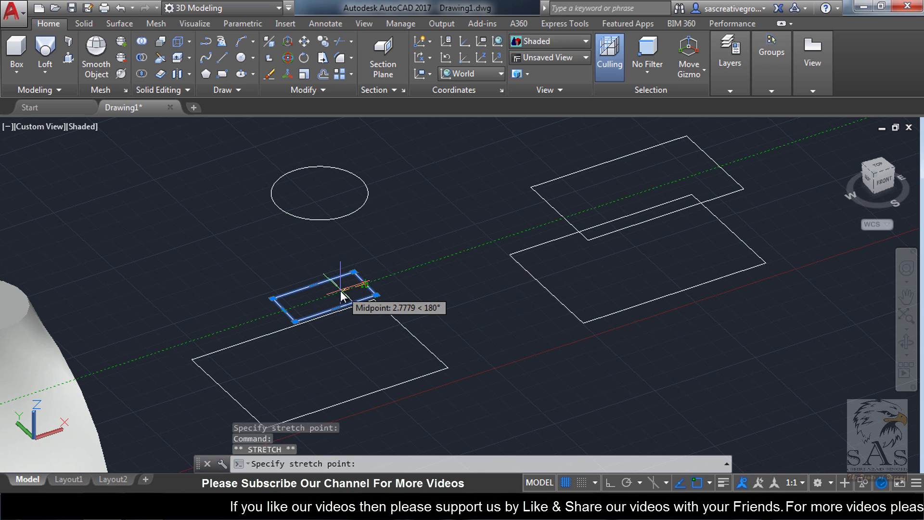
click(341, 291)
key(Escape)
scroll(399, 330, down, 3)
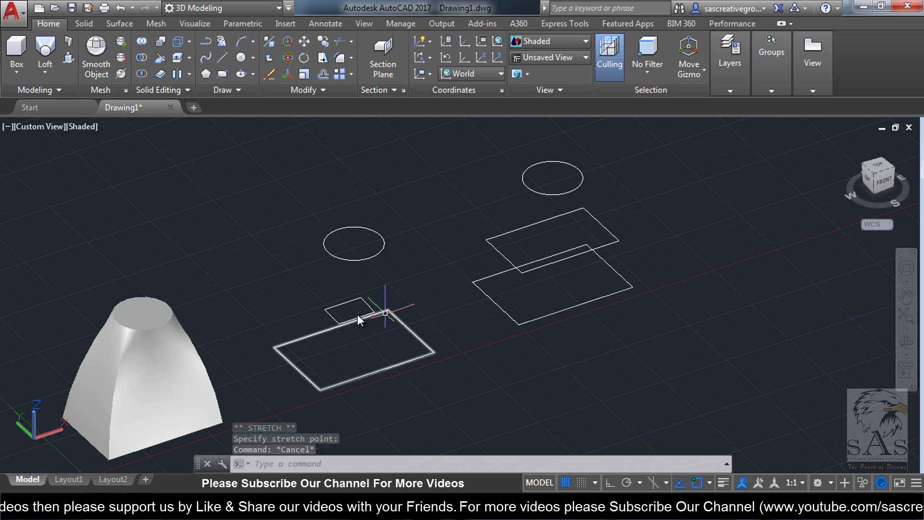
key(Escape)
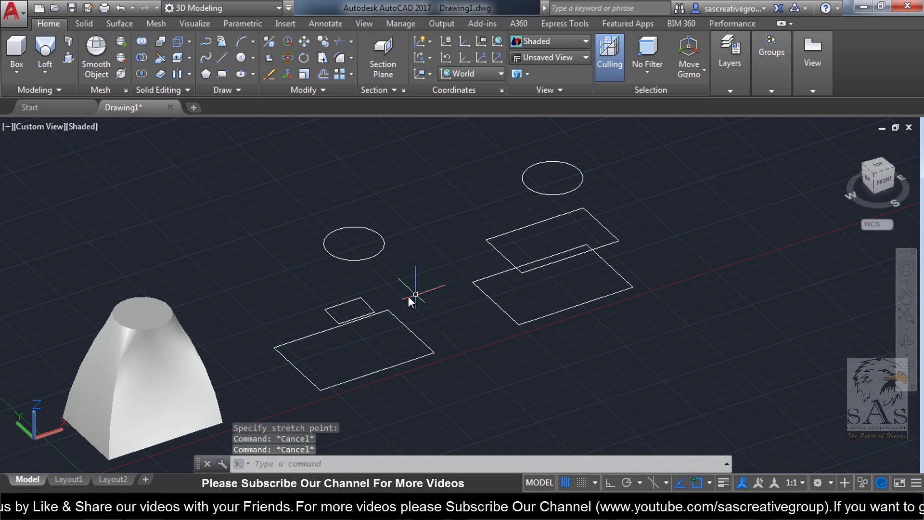
Step: Loft the middle set's base rectangle, circle and small upper rectangle, in that order, into a solid using Cross sections only
click(45, 53)
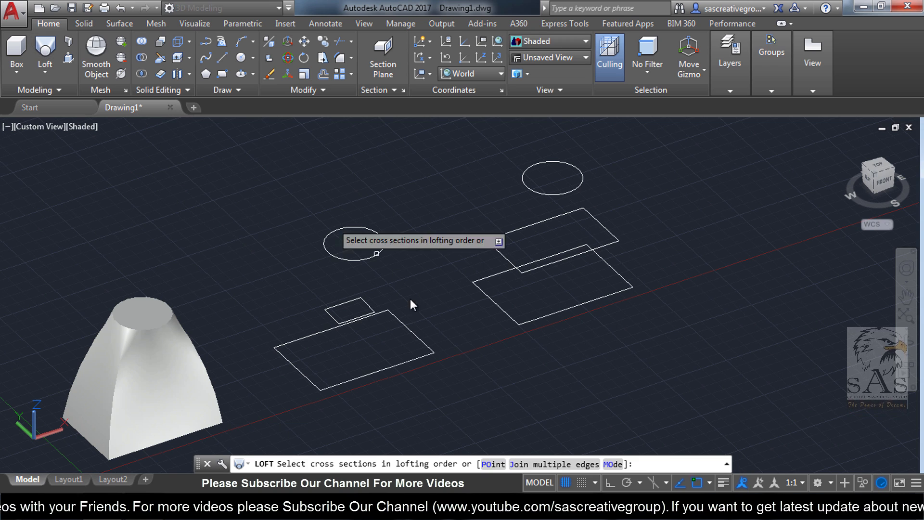
click(420, 356)
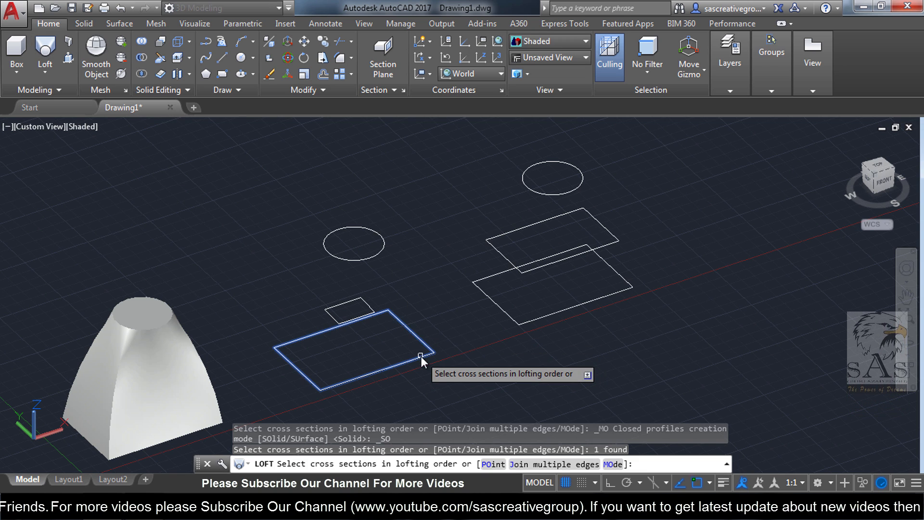
click(371, 261)
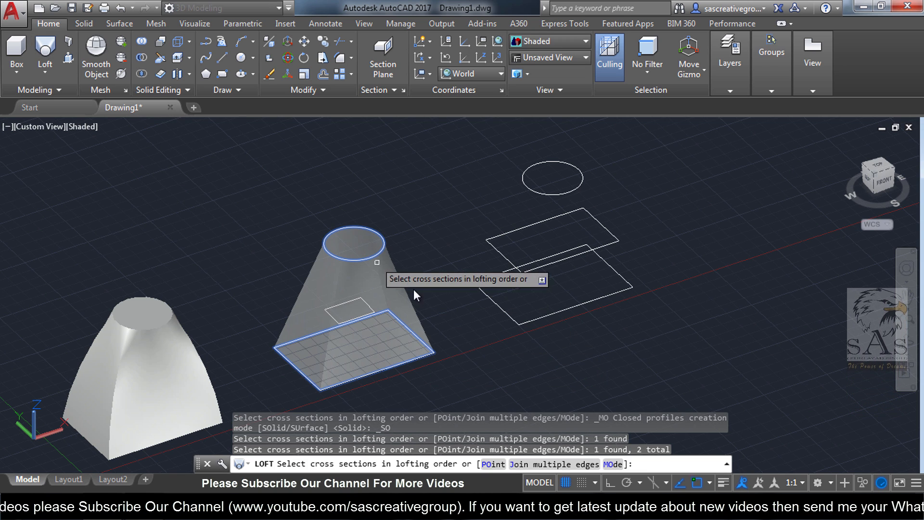
click(369, 322)
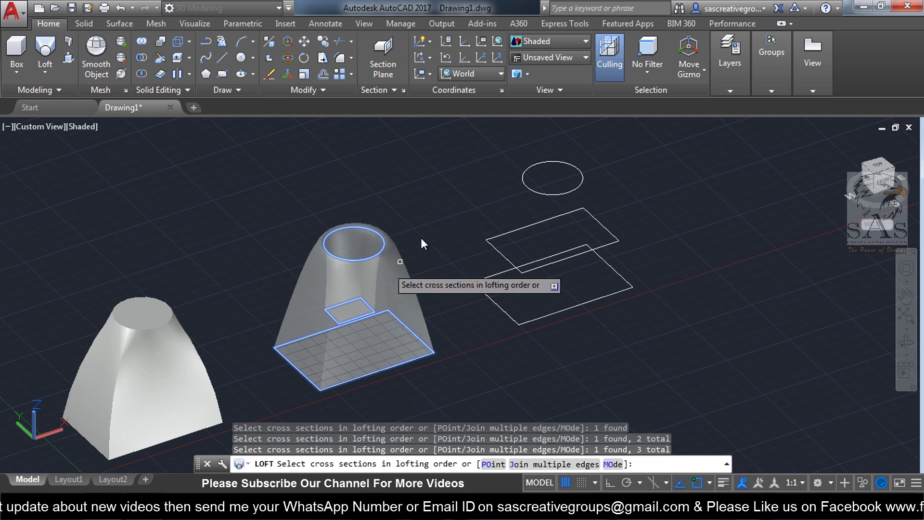
right_click(424, 222)
click(453, 229)
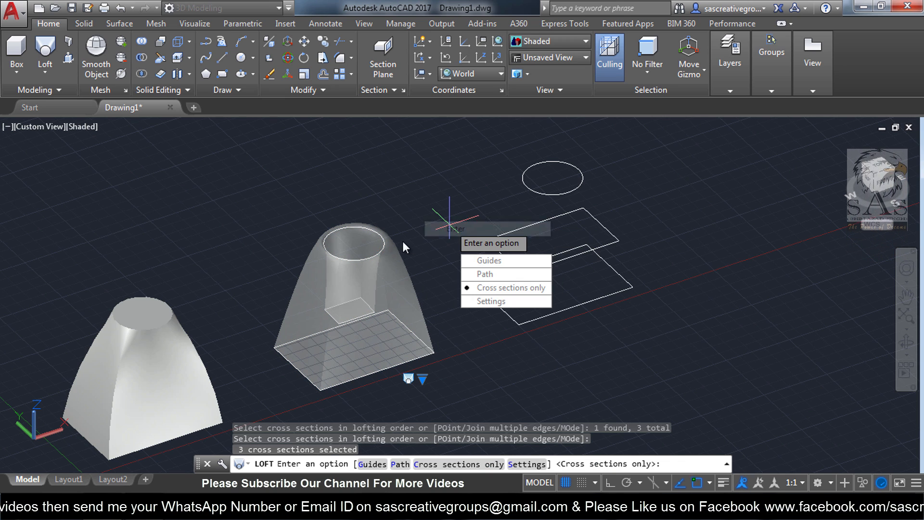
click(497, 287)
Step: Set the surface option of the original set's lofted solid to Ruled
shift+middle_drag(308, 299, 519, 330)
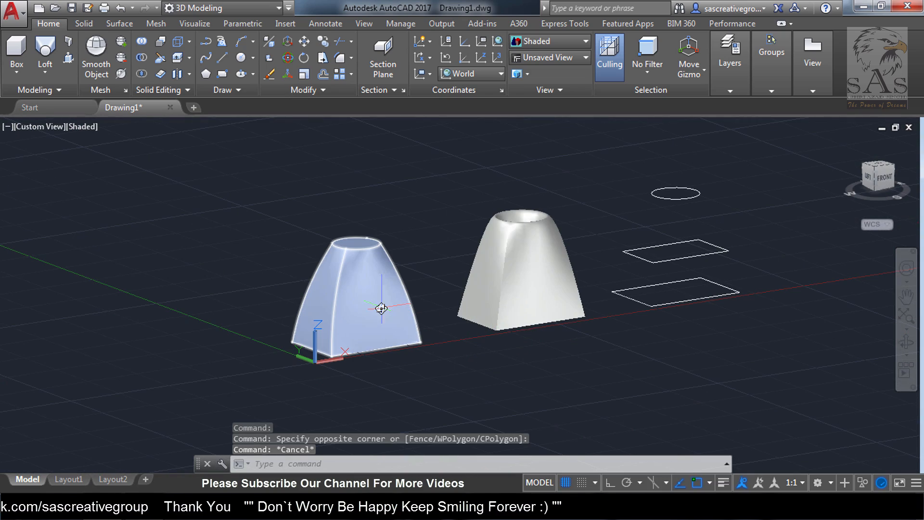
click(381, 301)
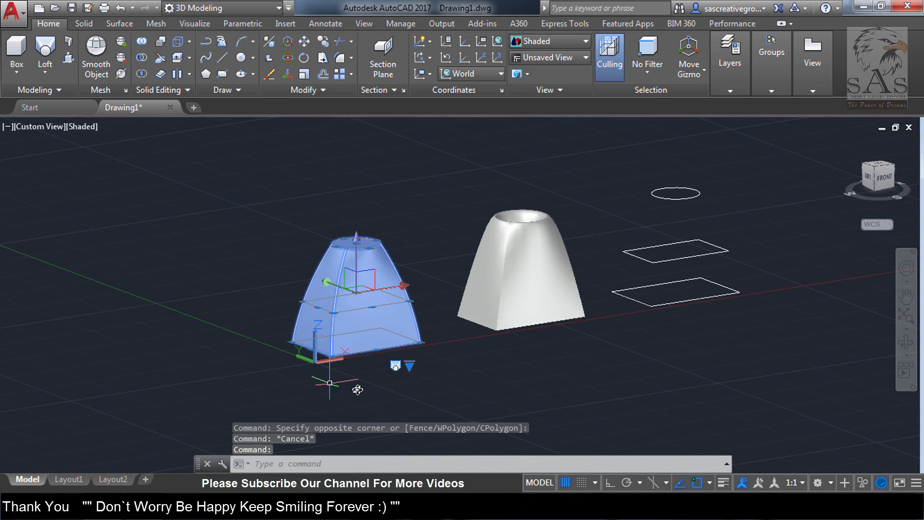
click(409, 370)
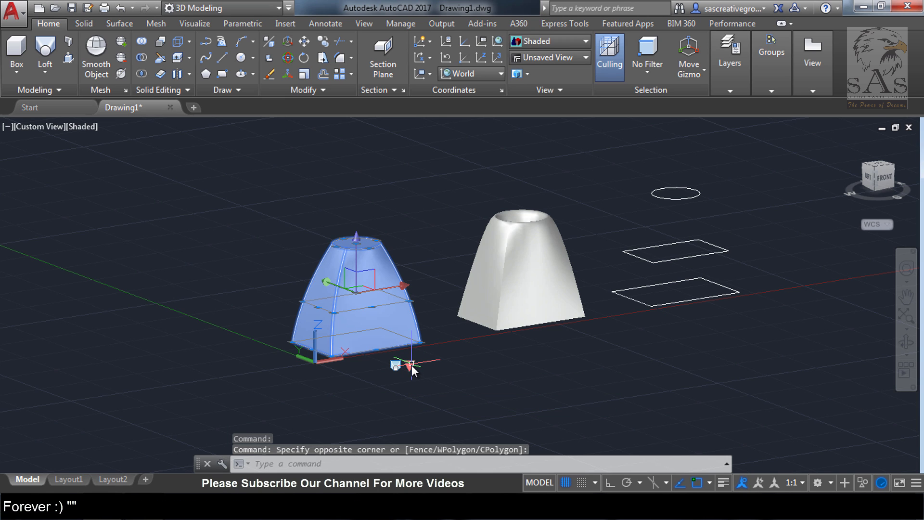
click(409, 367)
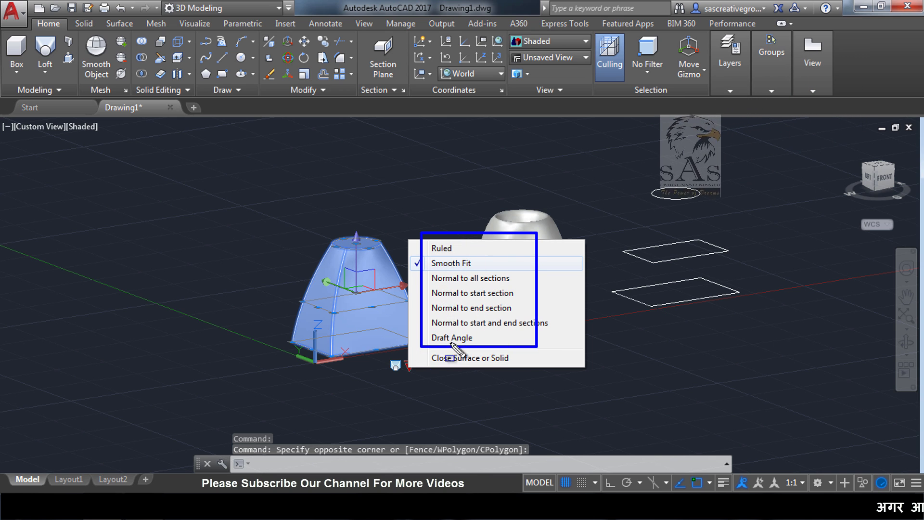
key(Escape)
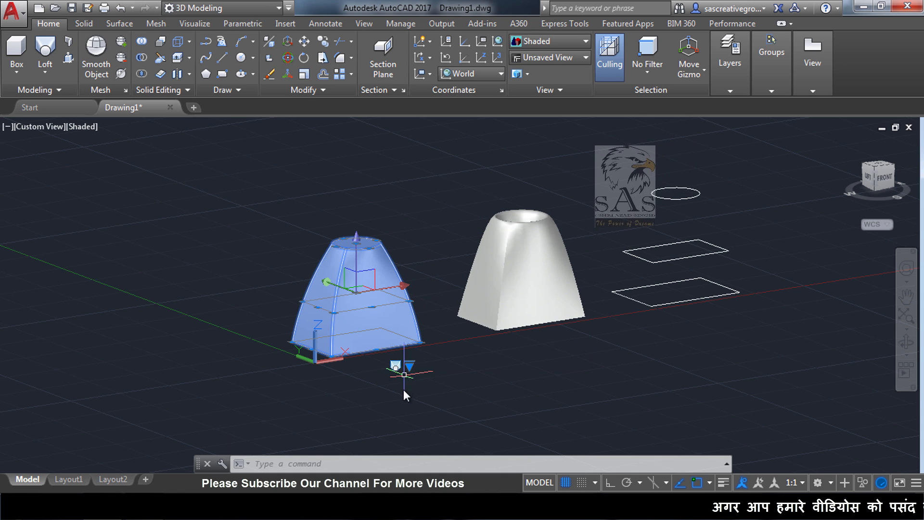
click(409, 366)
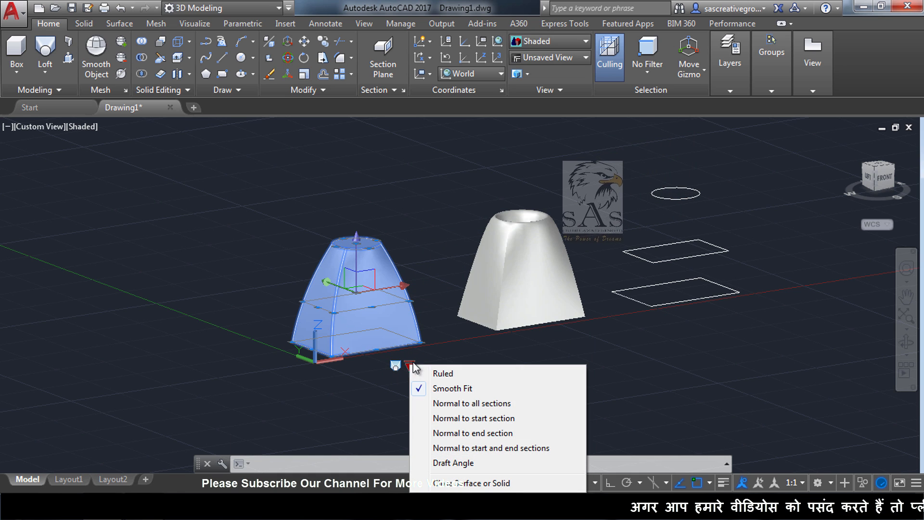
click(455, 375)
Step: Inspect the original lofted solid from several angles and set its surface option to Smooth Fit
mouse_move(374, 327)
shift+middle_down()
mouse_move(308, 326)
mouse_move(380, 327)
shift+middle_up()
scroll(376, 307, up, 5)
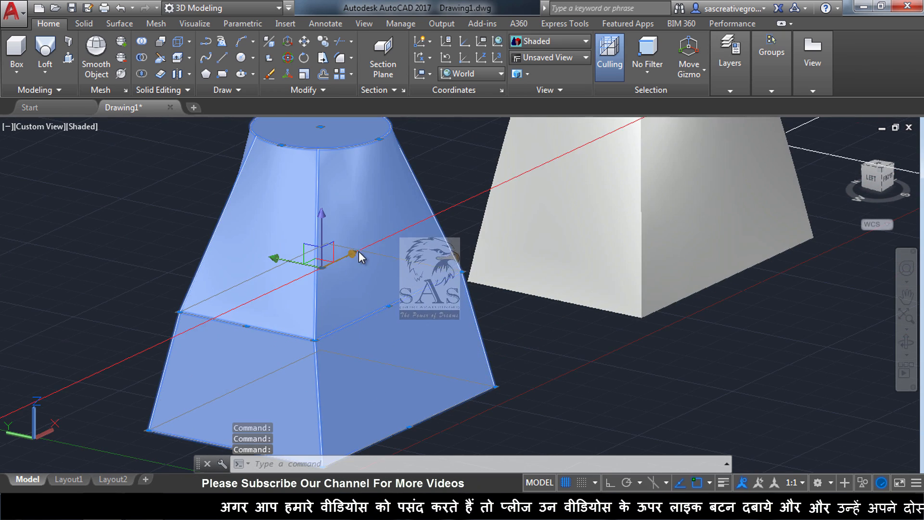
scroll(359, 251, down, 3)
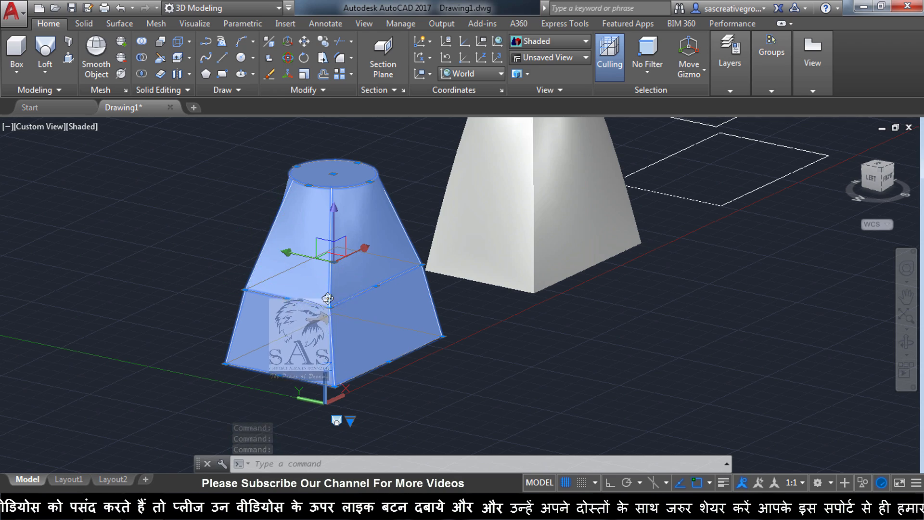
shift+middle_drag(328, 298, 374, 208)
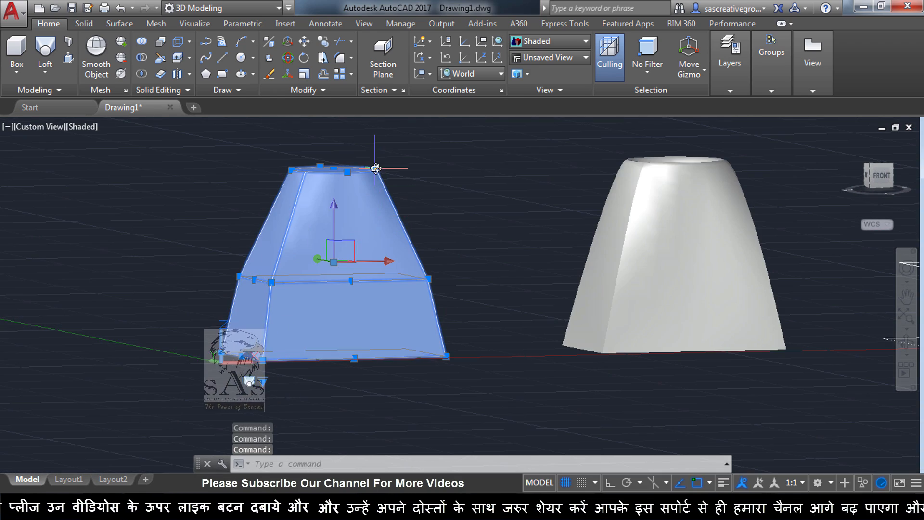
shift+middle_drag(375, 168, 318, 399)
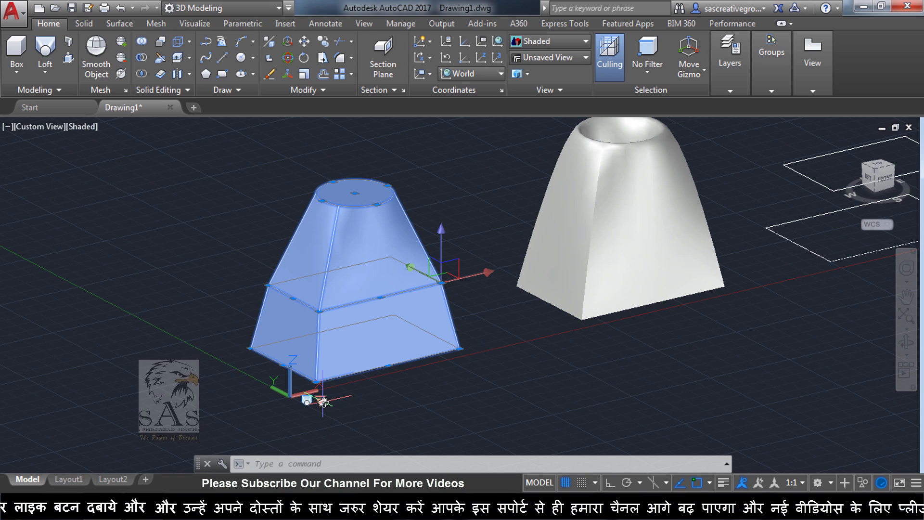
click(322, 402)
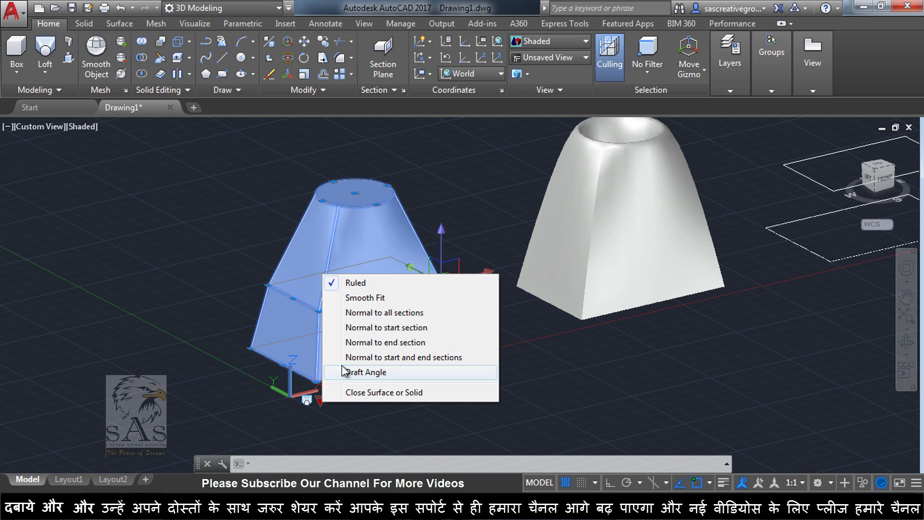
click(358, 299)
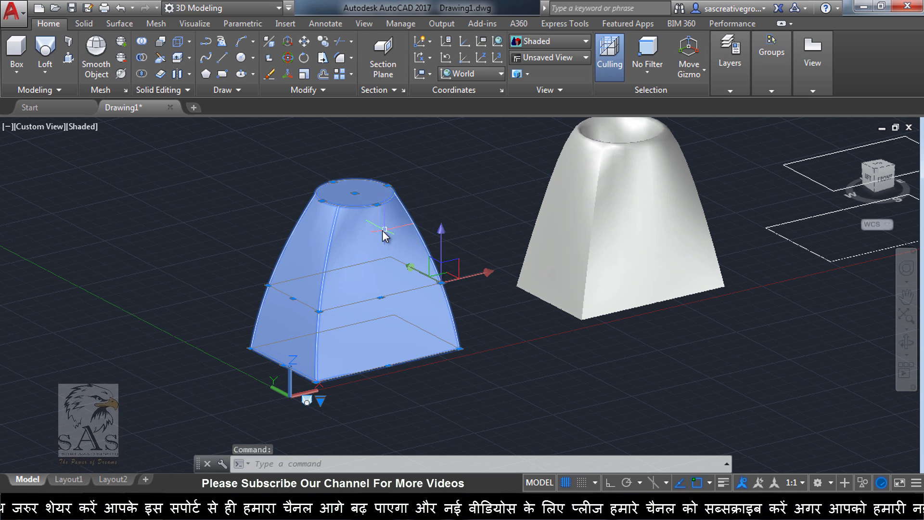
Step: Try the Normal to all sections and Normal to start section surface options on the original lofted solid
click(318, 399)
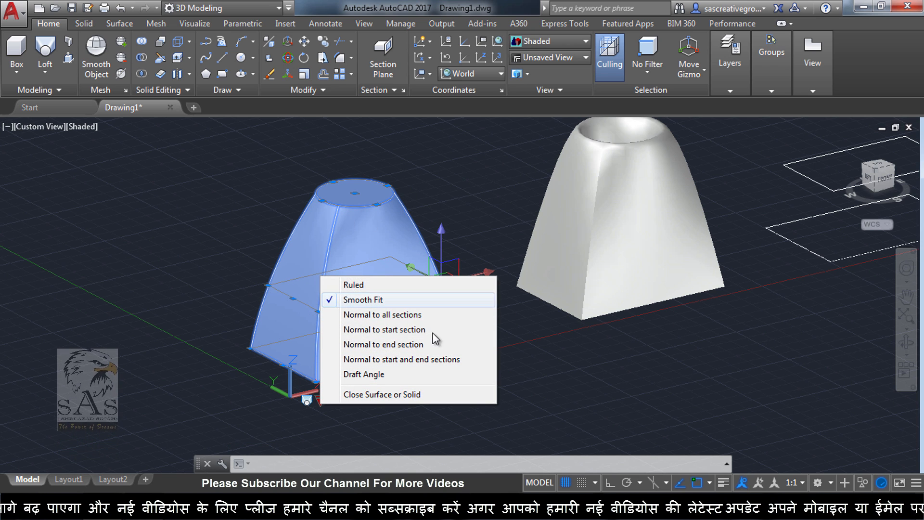
click(388, 316)
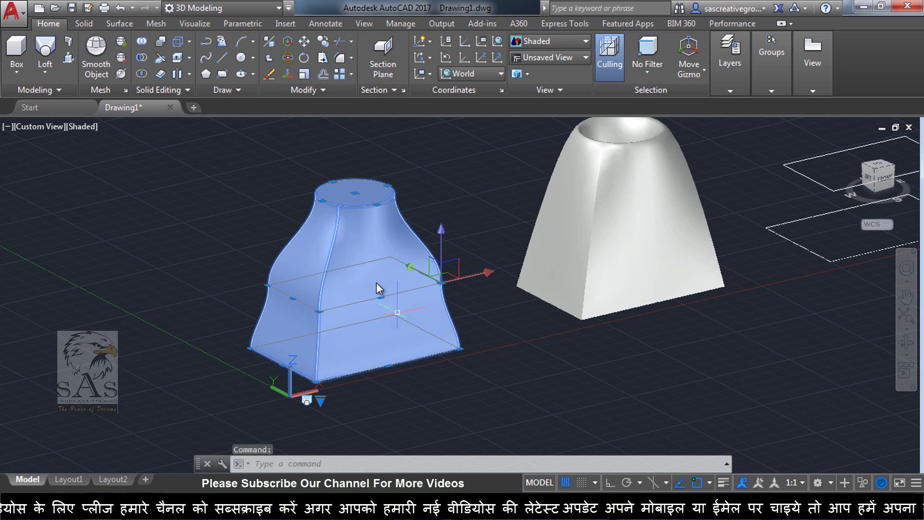
click(320, 401)
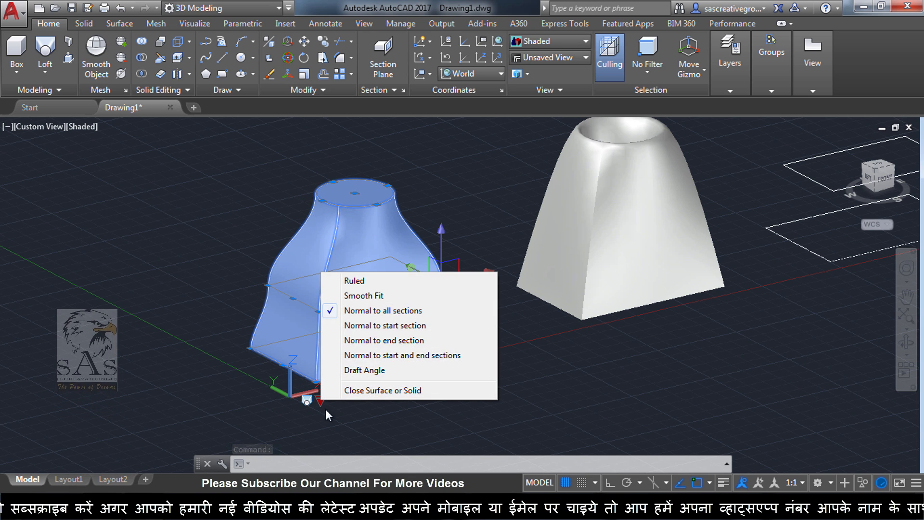
click(382, 326)
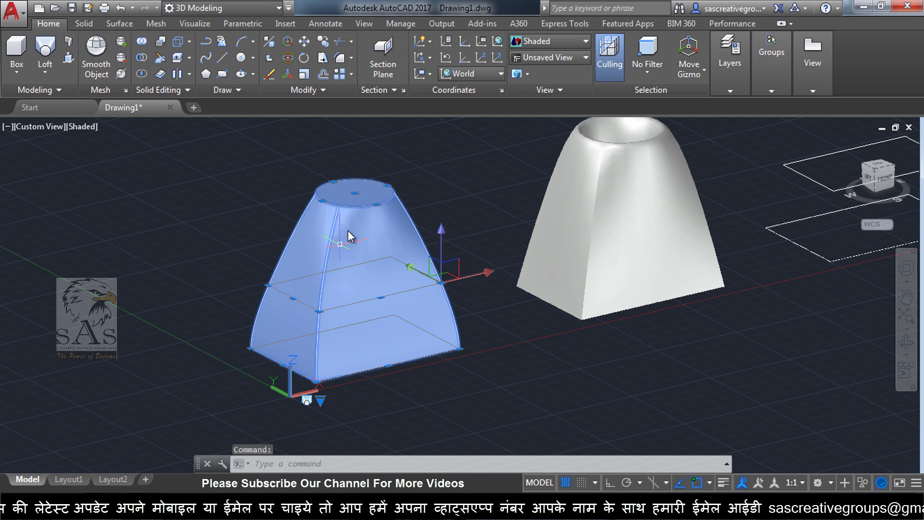
Step: Set the original lofted solid's surface option to Draft Angle and swing the draft handle at its upper circle outward
click(320, 400)
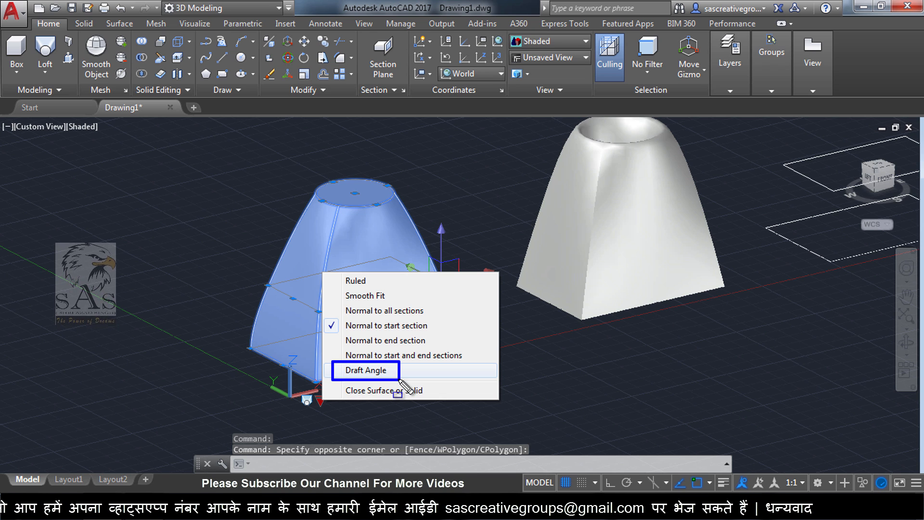
click(376, 376)
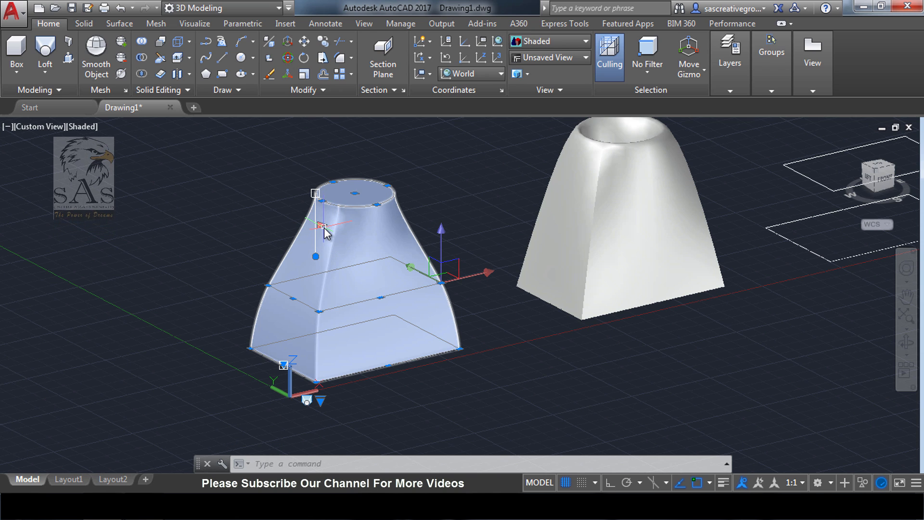
click(324, 228)
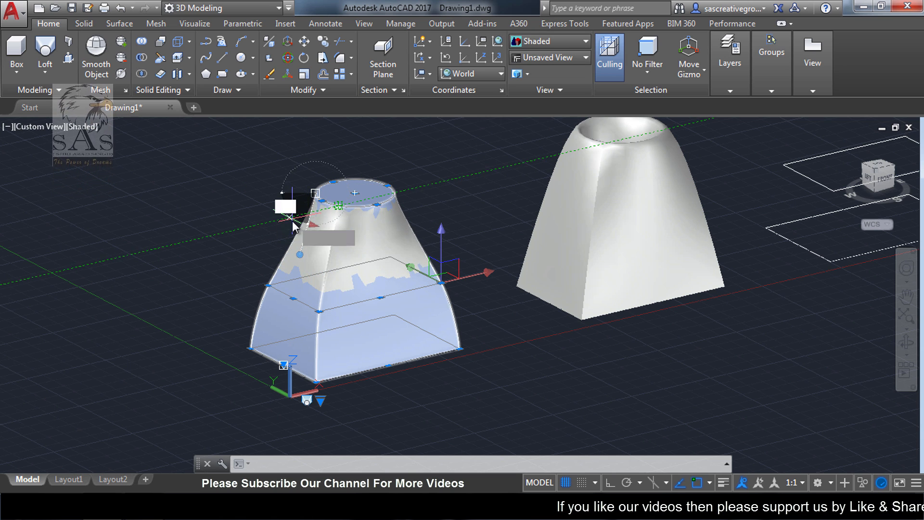
key(Escape)
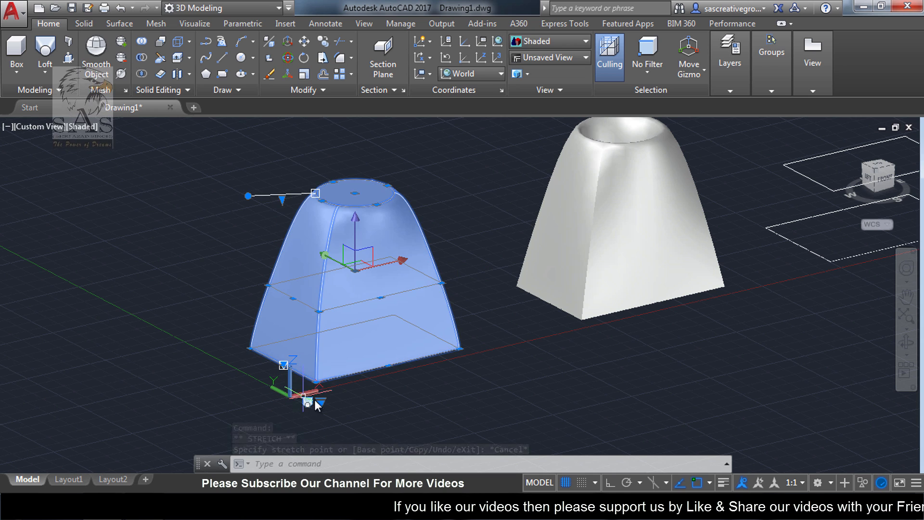
Step: Set the original lofted solid's surface option to Smooth Fit and deselect the solid
click(319, 402)
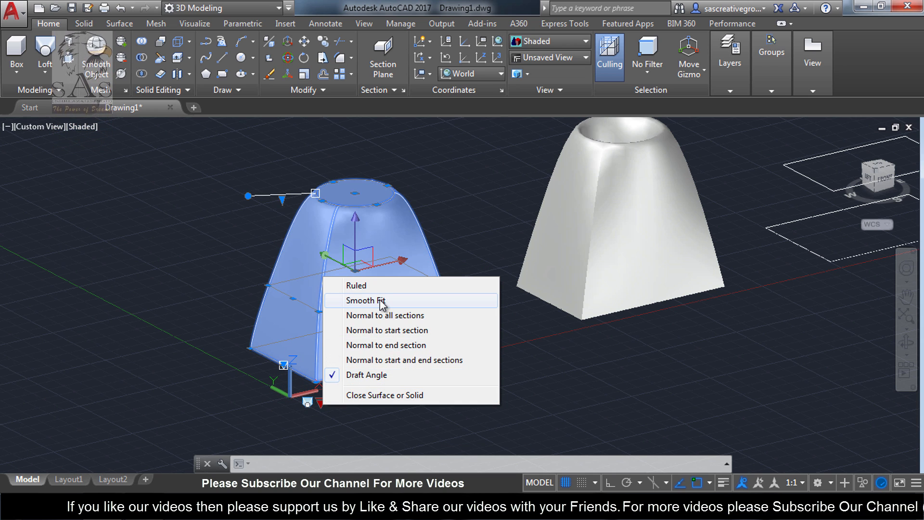
click(379, 301)
scroll(692, 350, down, 4)
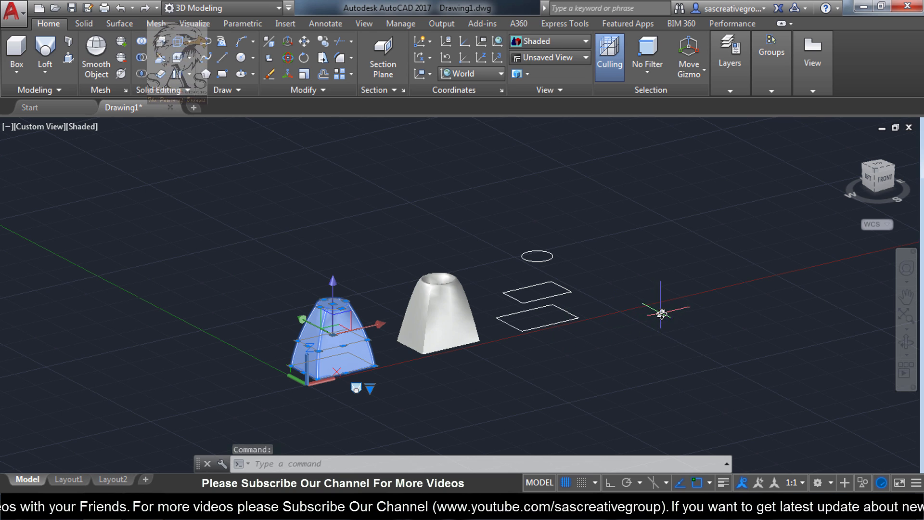
click(596, 388)
key(Escape)
Step: Delete the remaining unlofted set of one circle and two rectangles beside the second solid
click(611, 222)
click(552, 364)
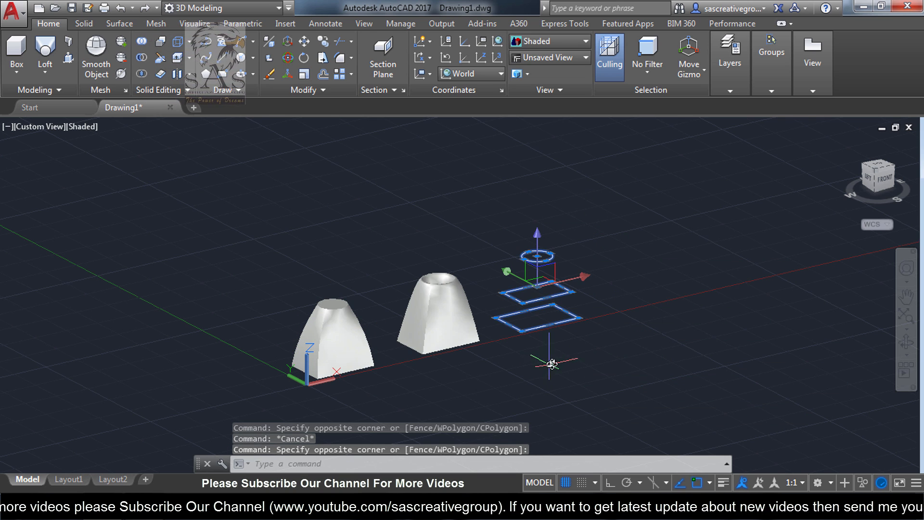
key(Delete)
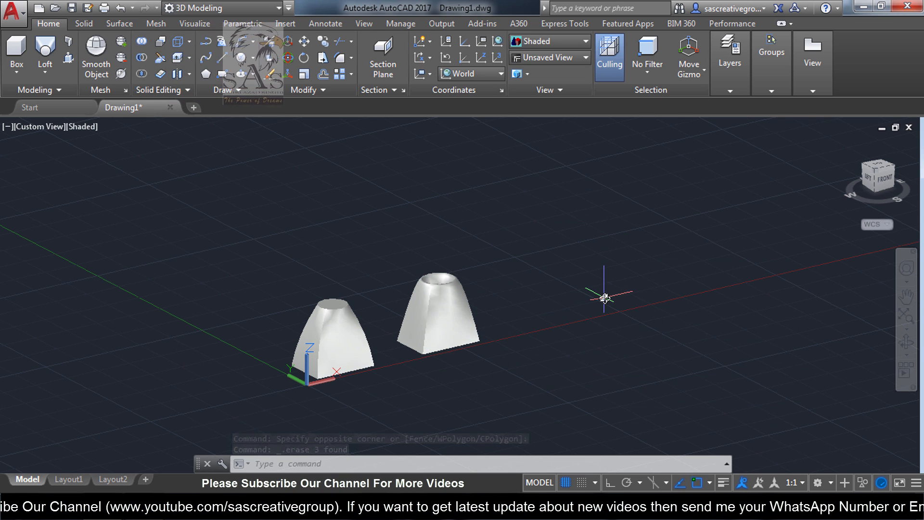
Step: In the Top view, draw a long open spline with repeated uneven waves in the empty area beside the lofted solids
click(882, 166)
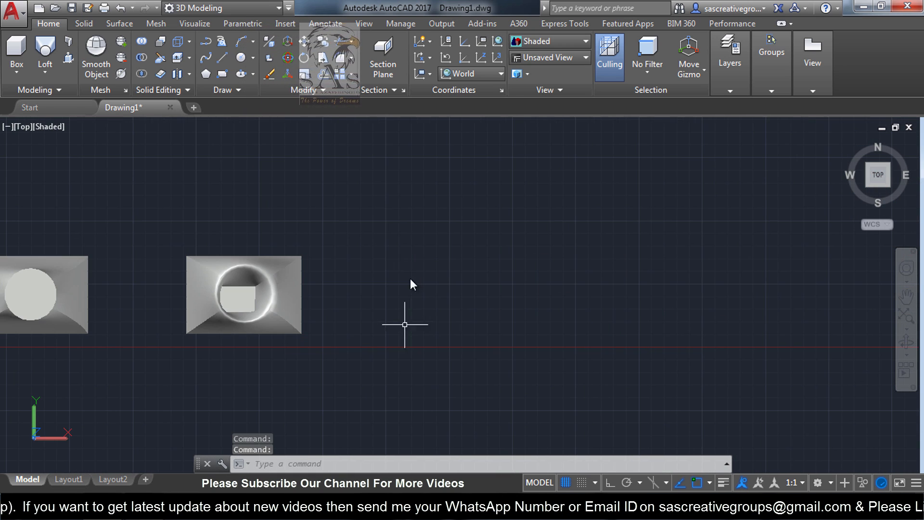
click(206, 58)
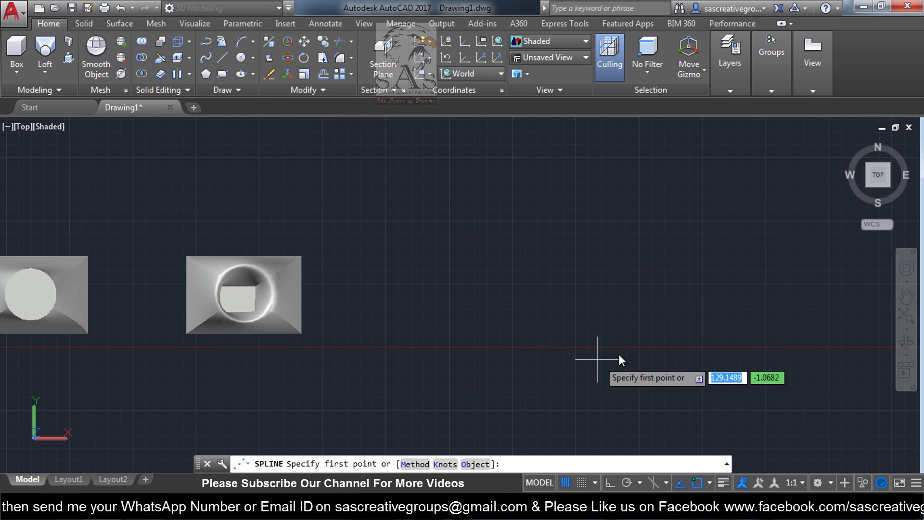
click(388, 315)
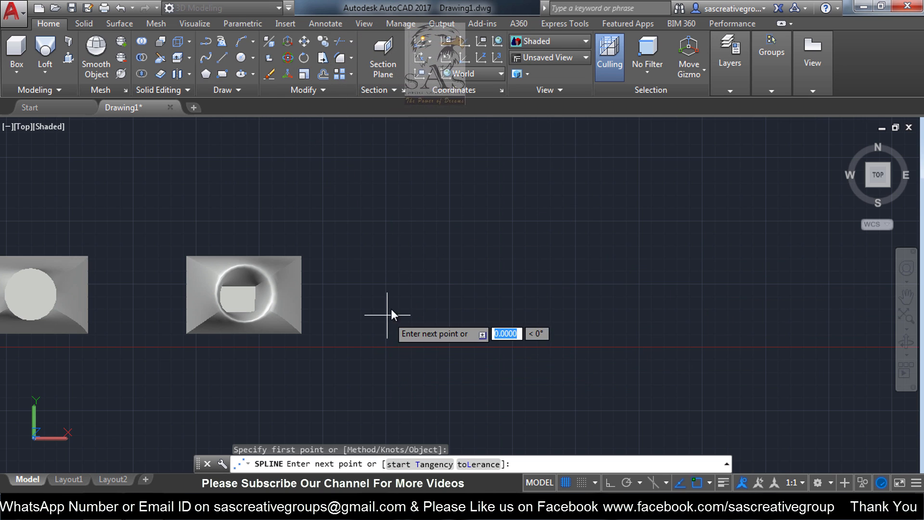
click(409, 269)
click(466, 319)
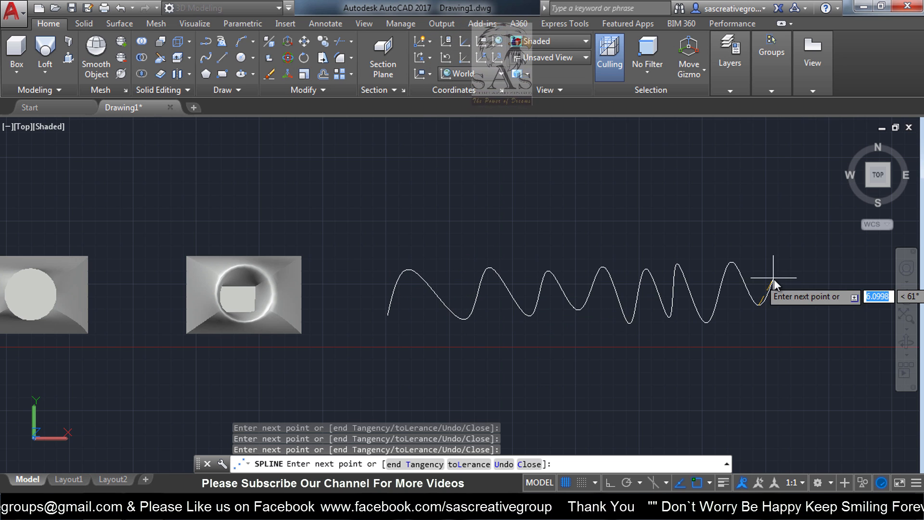
click(774, 278)
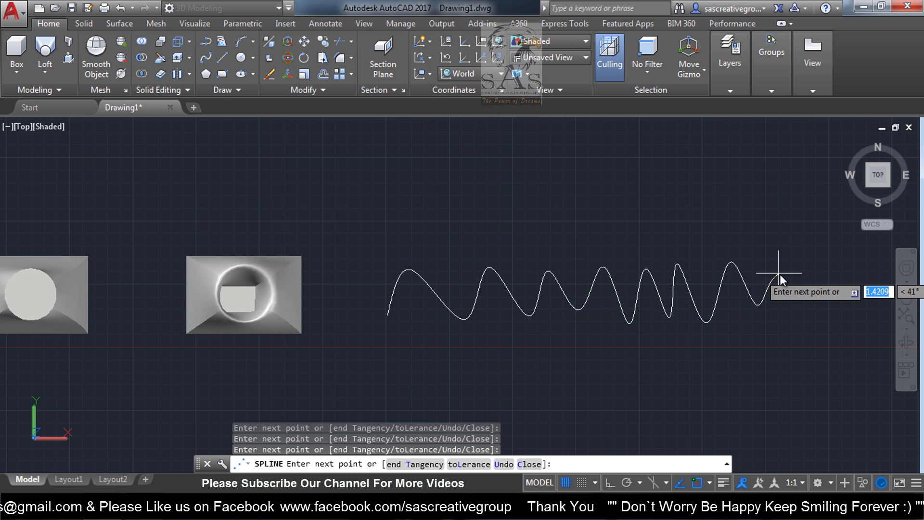
click(795, 297)
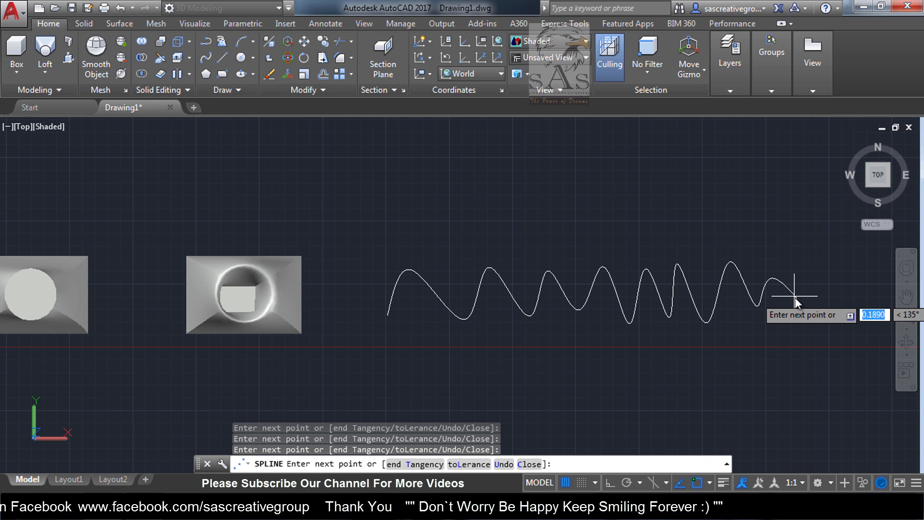
right_click(795, 297)
click(840, 87)
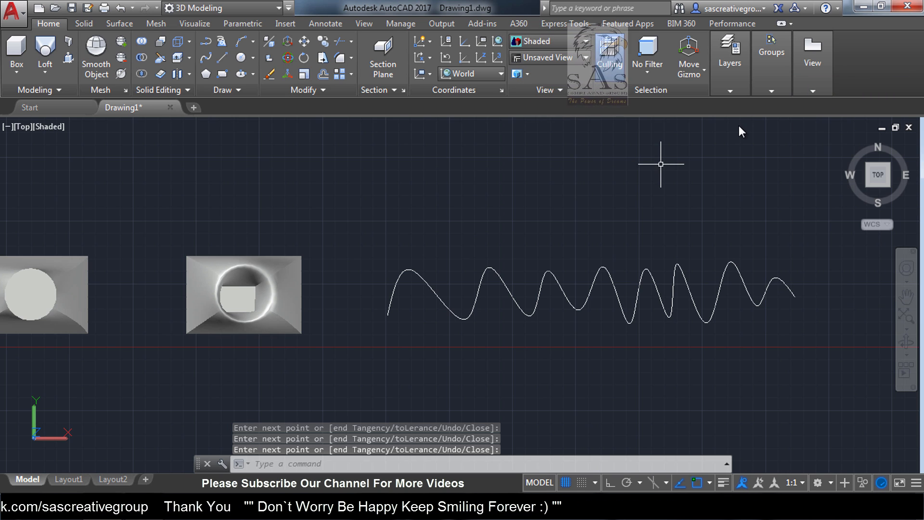
Step: With Ortho on, draw a horizontal line from the spline's end farthest from the solids back through the waves, past its other end
click(224, 59)
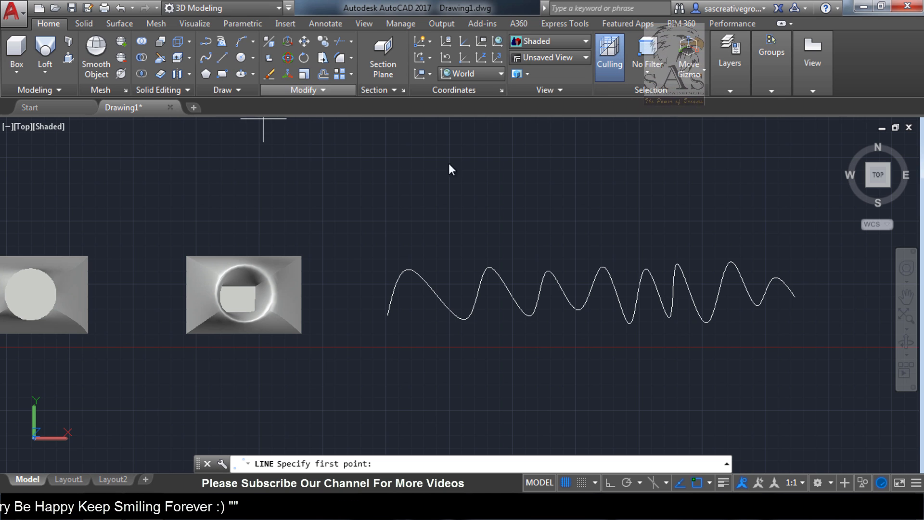
click(795, 297)
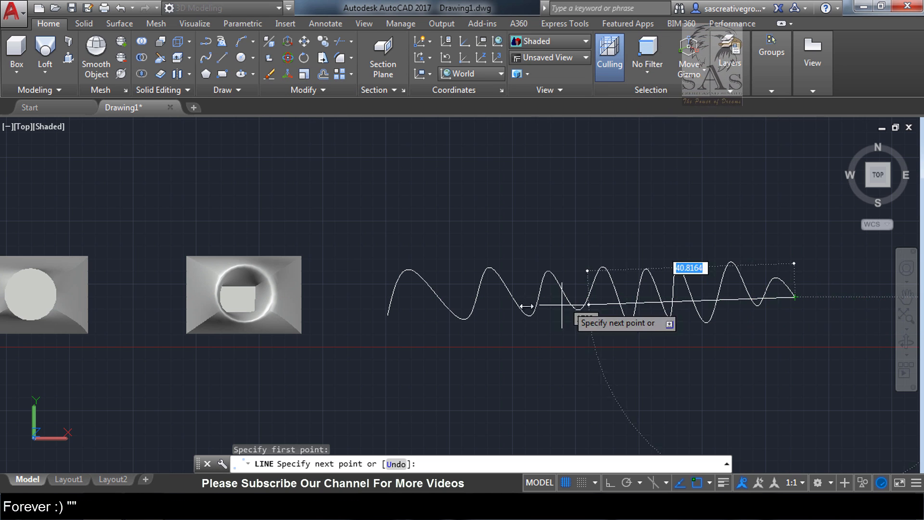
click(610, 483)
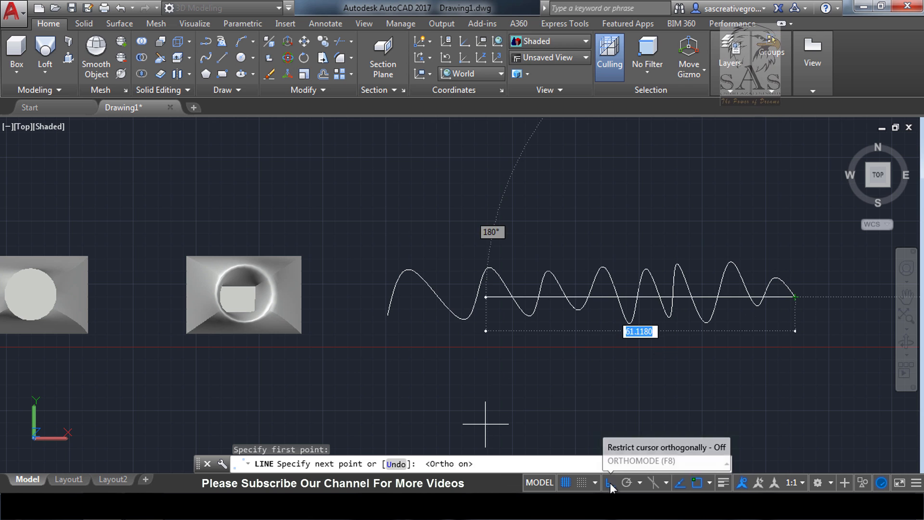
click(361, 297)
right_click(420, 311)
click(453, 322)
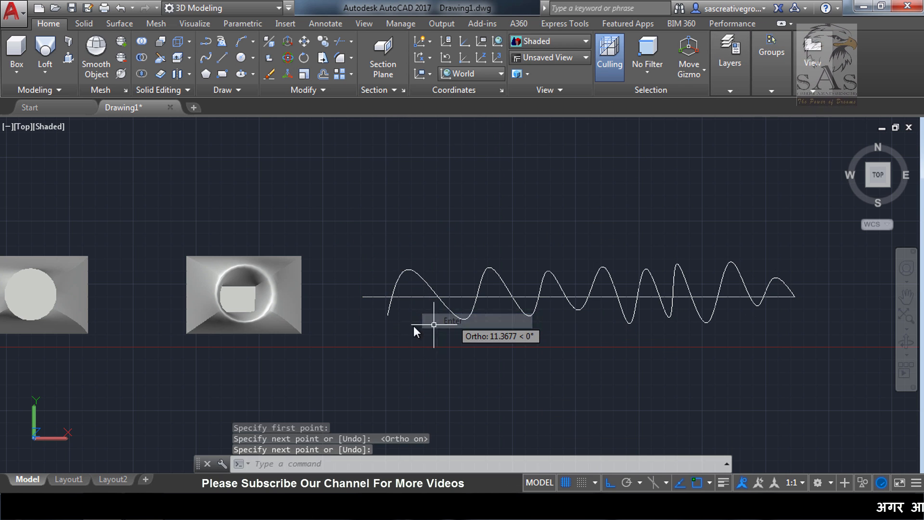
Step: Shorten the horizontal line to about 80 units by stretching its overshooting endpoint in to the start of the spline
click(371, 296)
click(363, 297)
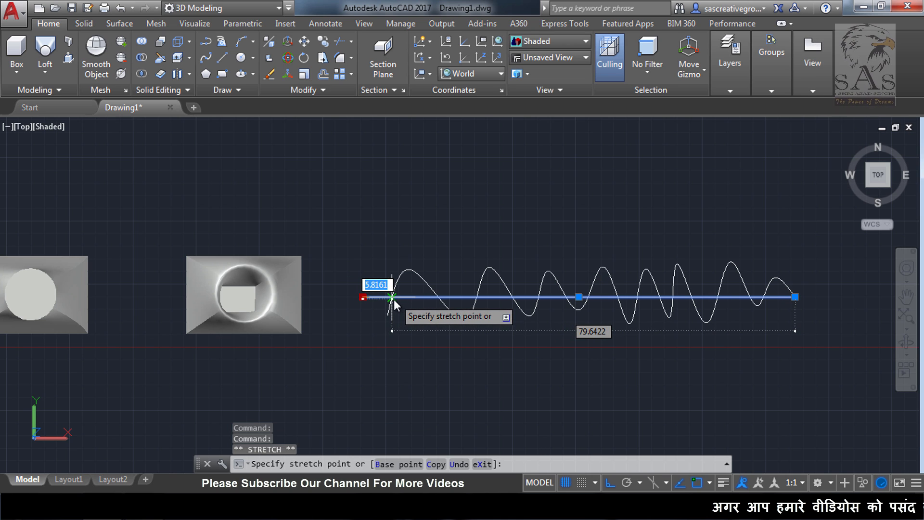
click(392, 297)
key(Escape)
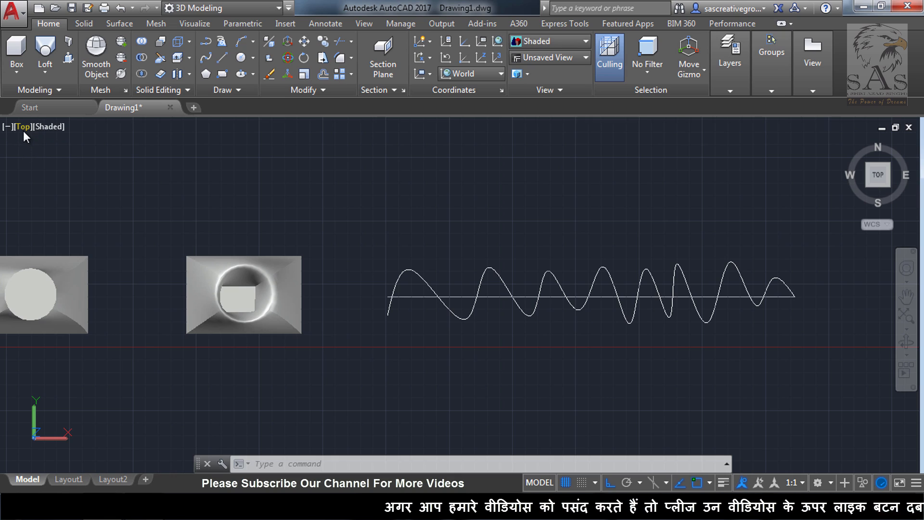
Step: In the SW Isometric view, move the straight line vertically along Z so it sits well above the wavy spline
click(22, 129)
click(71, 250)
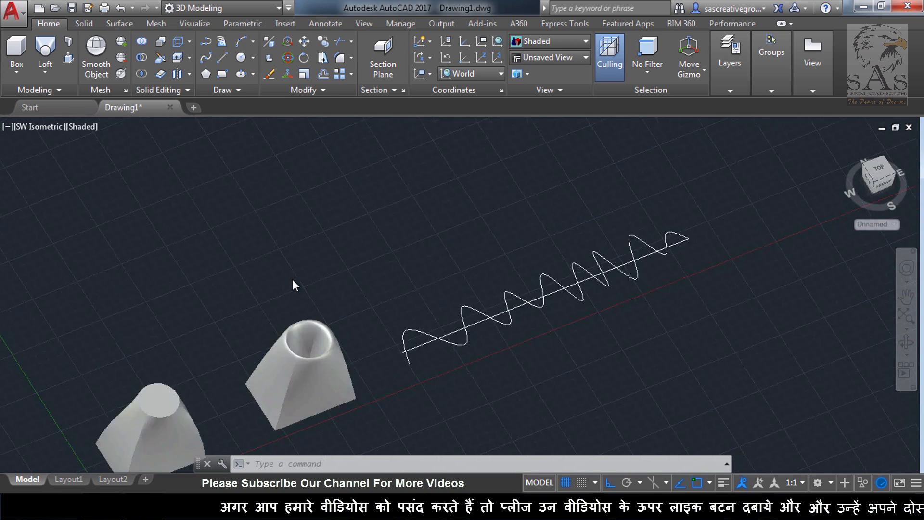
scroll(481, 312, up, 5)
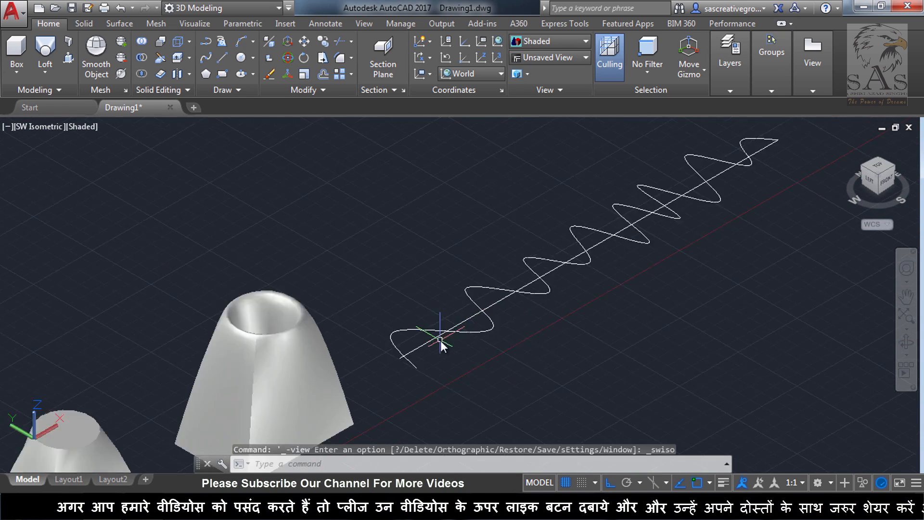
scroll(440, 340, down, 2)
middle_drag(632, 323, 578, 380)
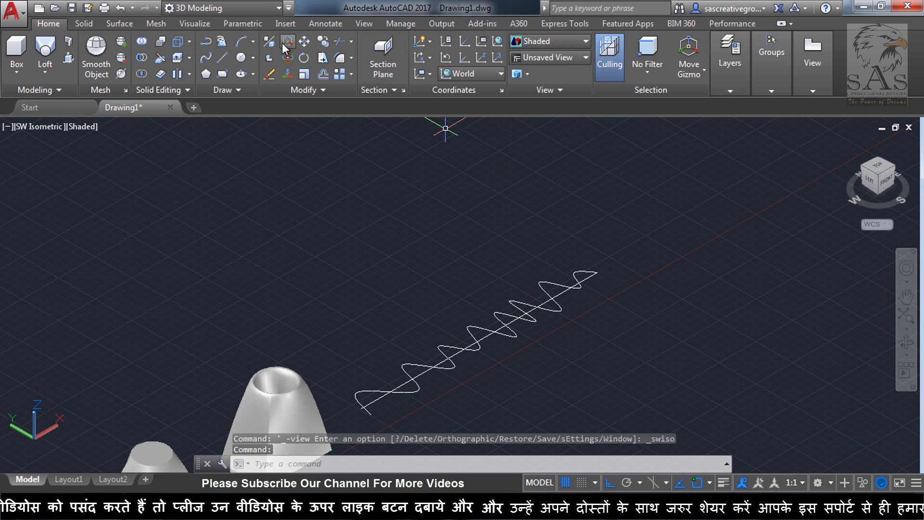
click(406, 383)
key(Return)
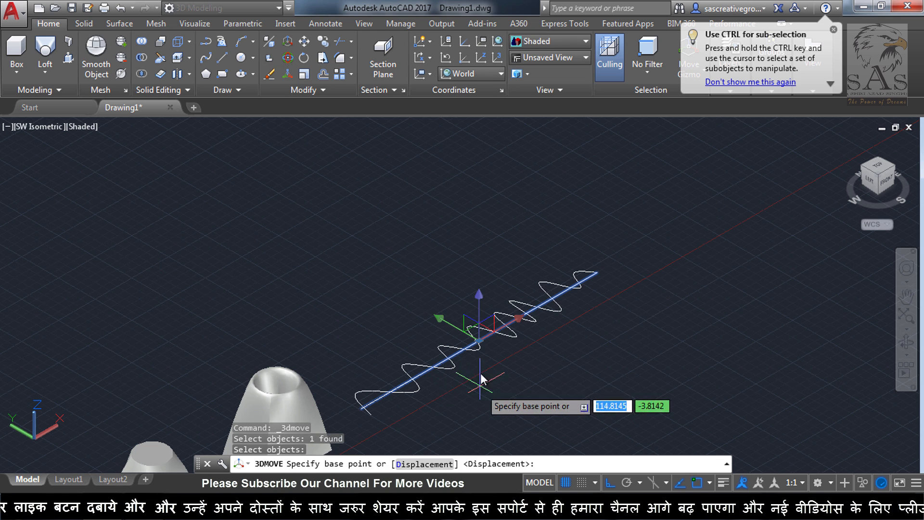
click(478, 296)
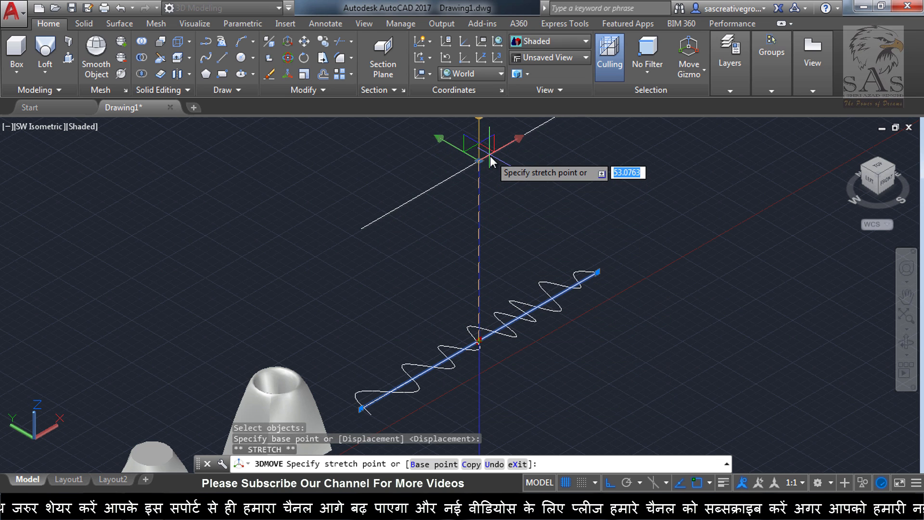
key(Escape)
Step: Loft from the wavy spline to the straight line above it, using the Cross sections only option
scroll(519, 302, down, 4)
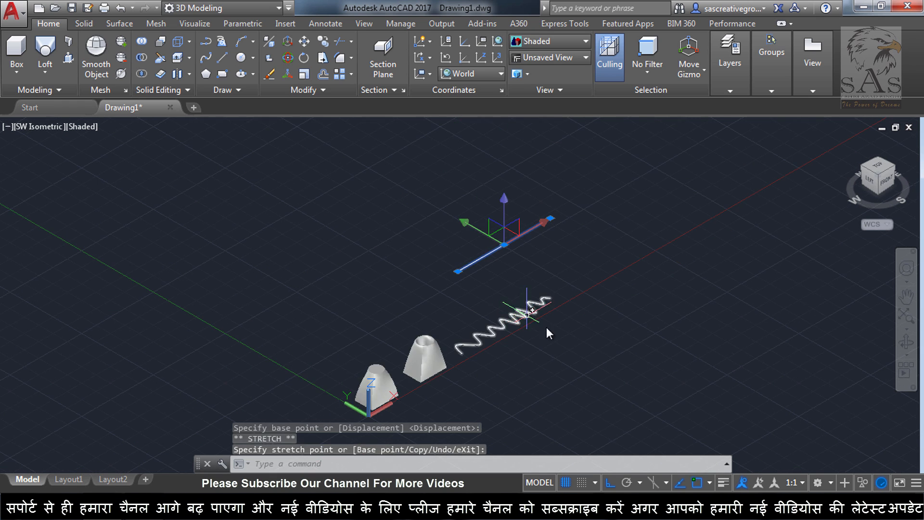
shift+middle_drag(547, 328, 493, 358)
scroll(493, 379, up, 4)
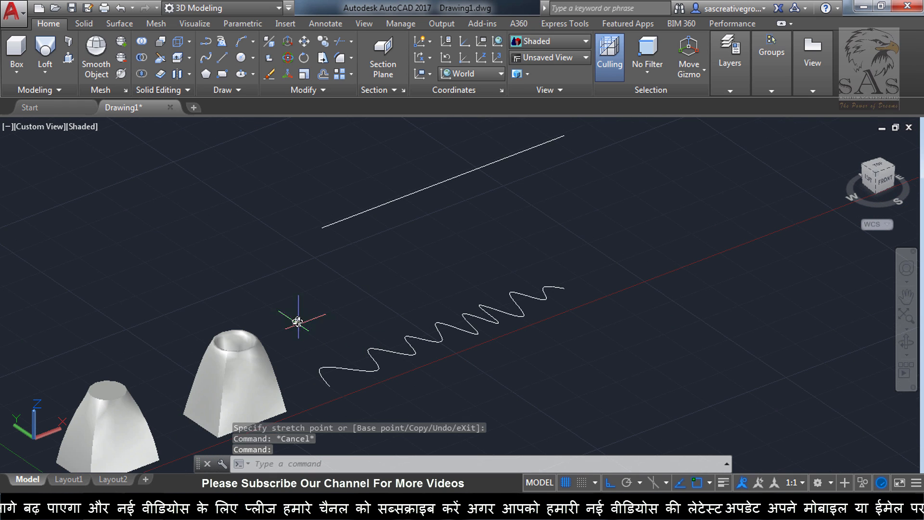
click(47, 50)
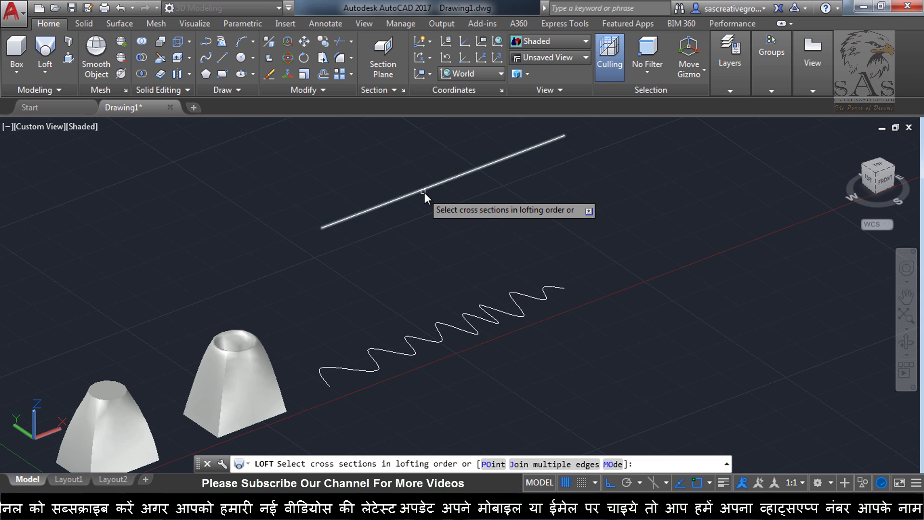
click(457, 329)
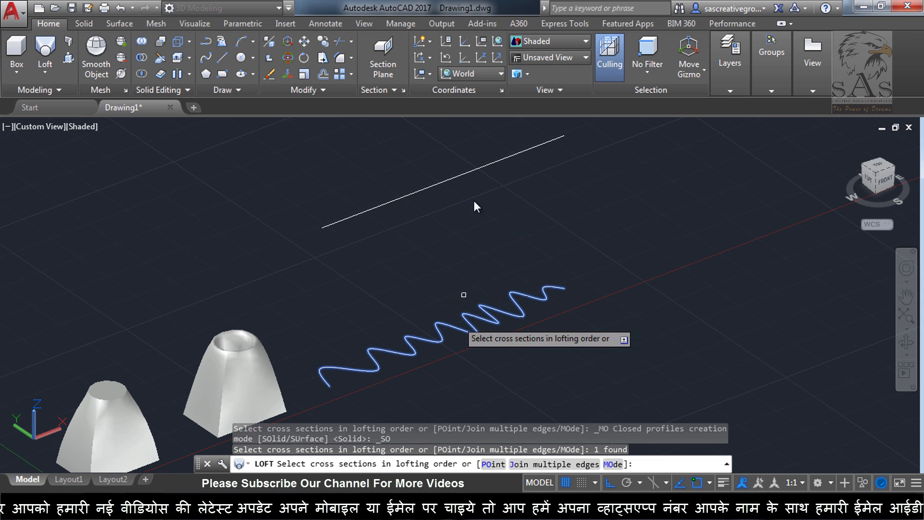
click(461, 175)
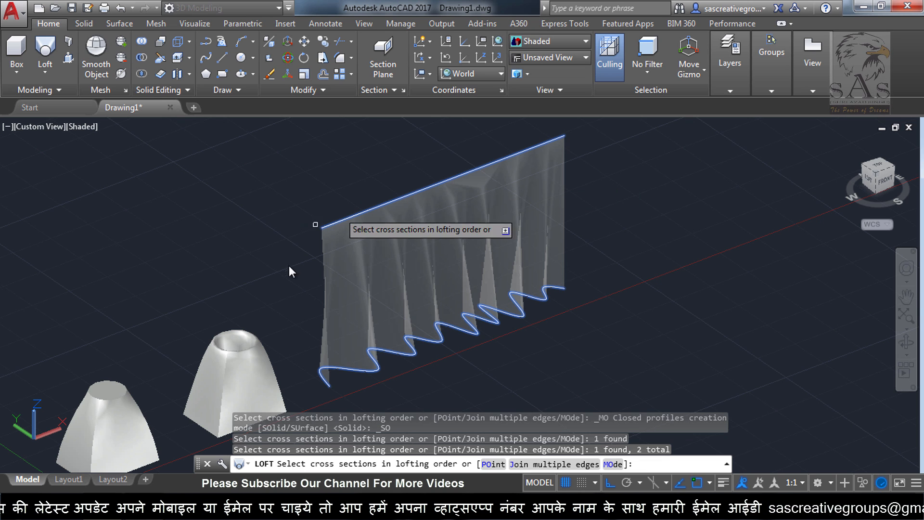
right_click(579, 214)
click(610, 225)
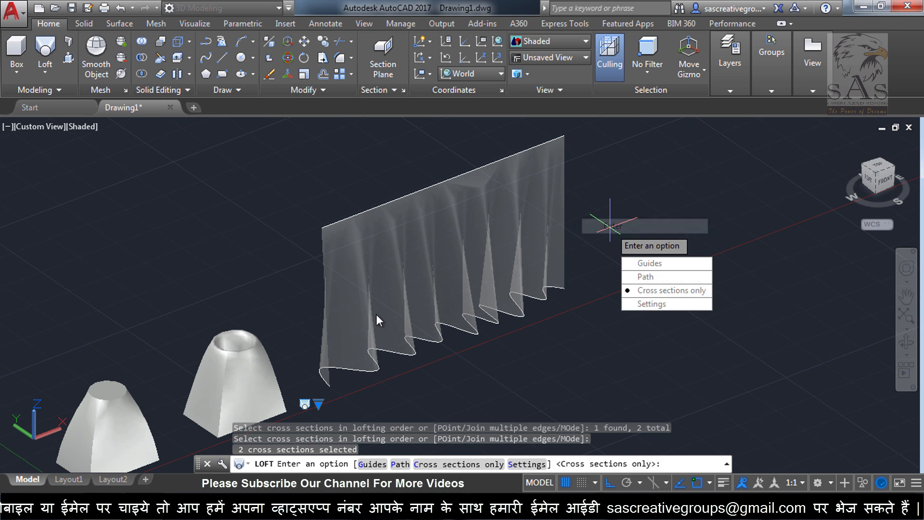
click(660, 292)
shift+middle_drag(476, 289, 448, 342)
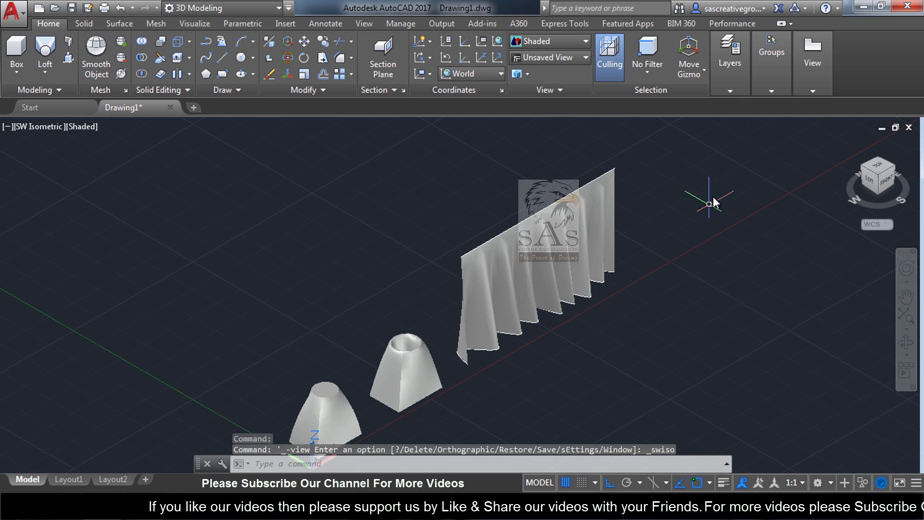
Step: Move the two lofted solids and the curtain surface together about 271 units along the X axis, away from the origin
click(712, 193)
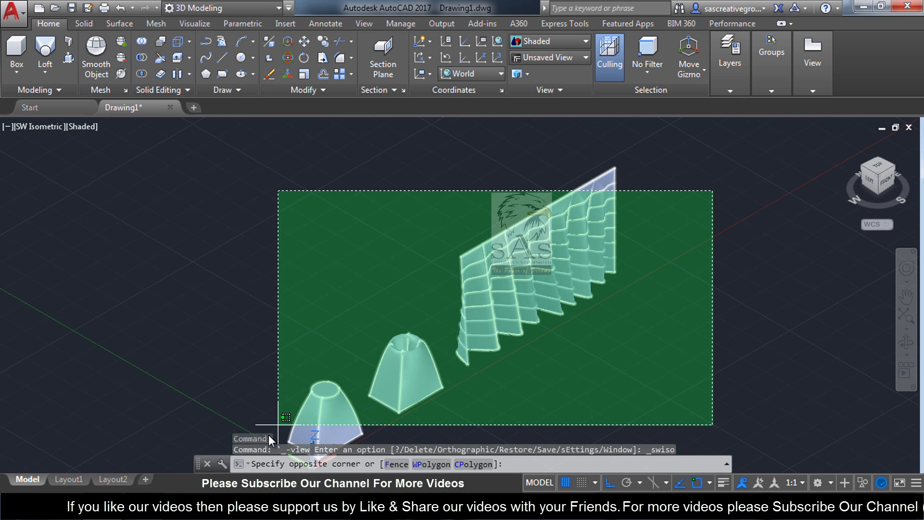
click(280, 393)
click(481, 302)
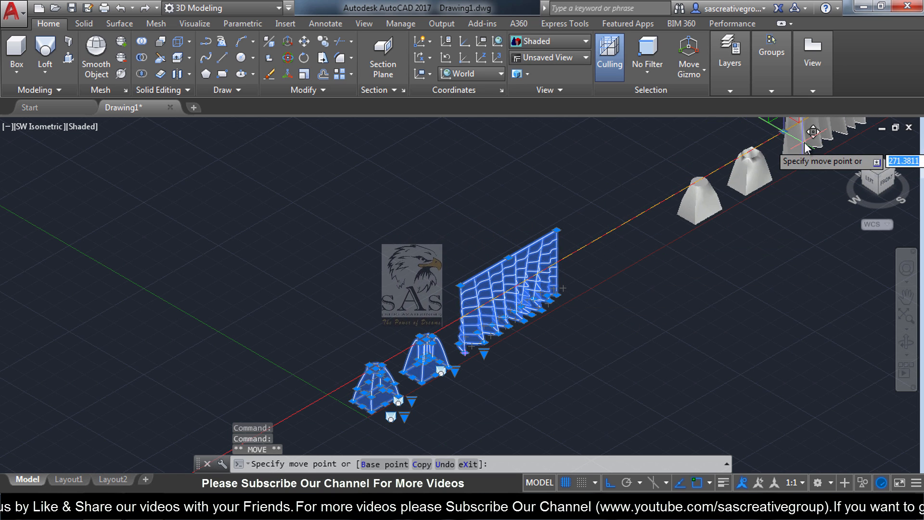
click(804, 142)
key(Escape)
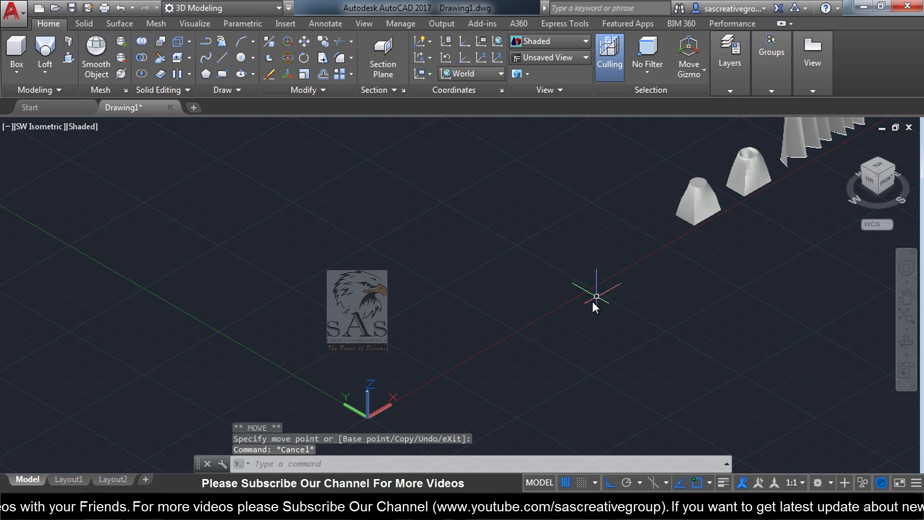
Step: In the Top view, draw a small rectangle near the origin, just above the X axis
click(877, 166)
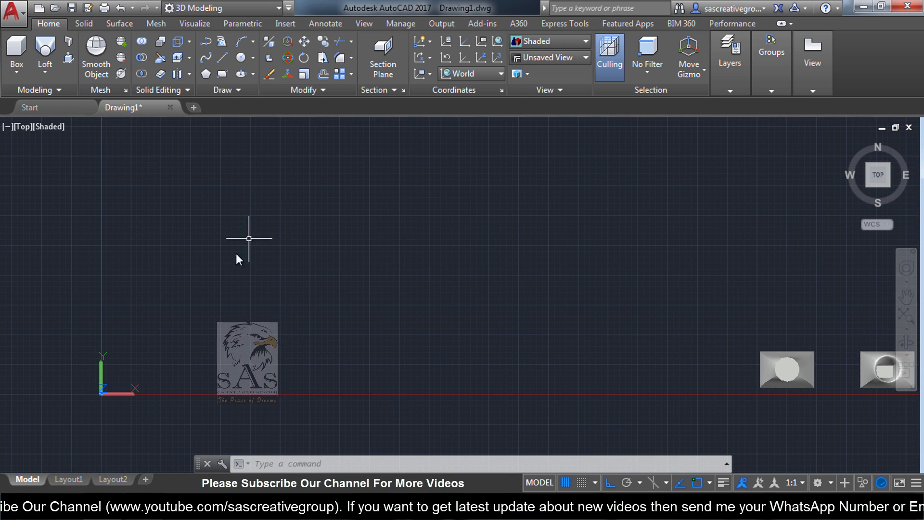
click(224, 73)
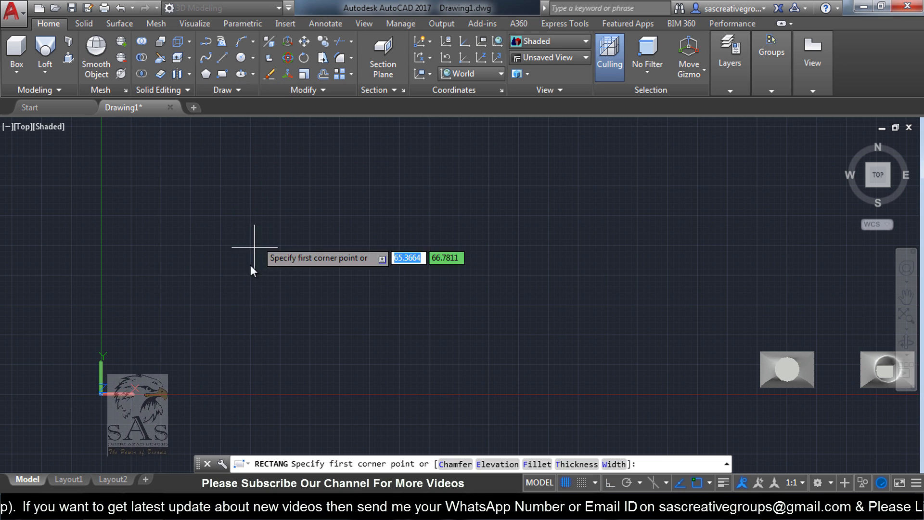
click(223, 387)
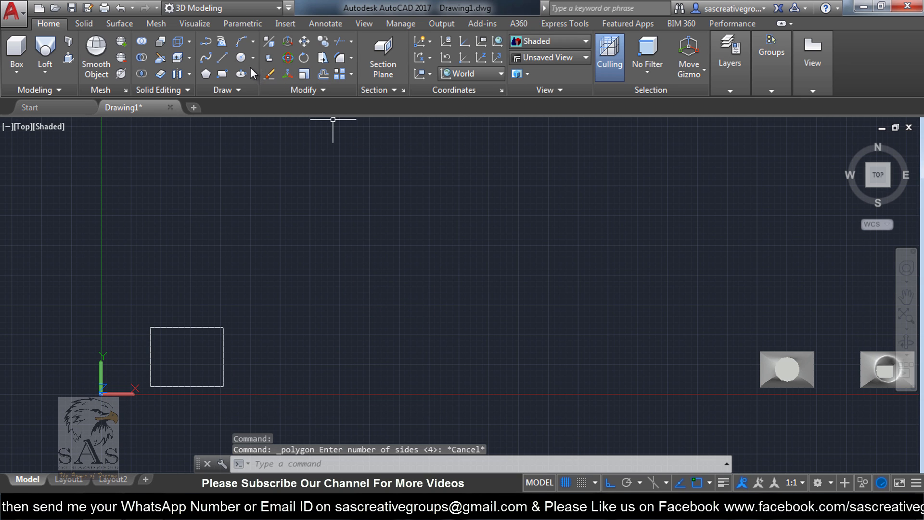
Step: Draw a circle with a radius of about 33 units beside the rectangle, its centre level with the rectangle's side midpoint
click(241, 58)
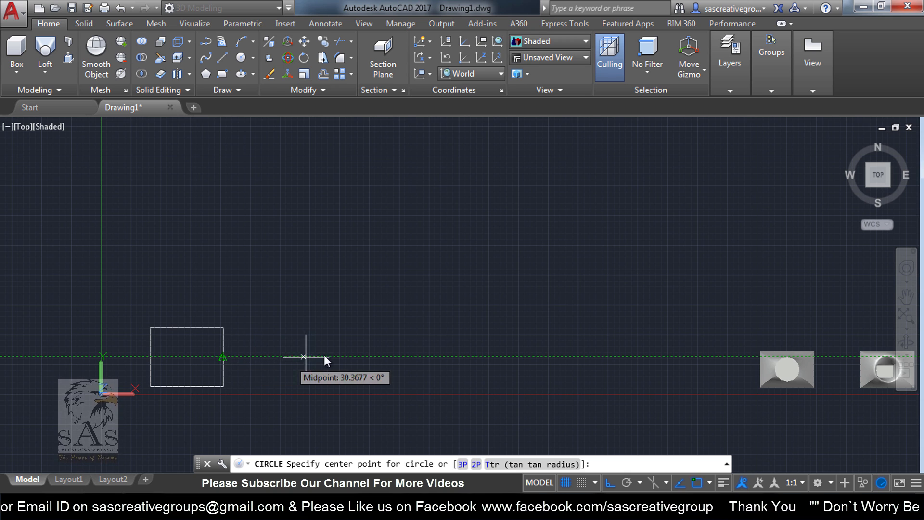
click(378, 357)
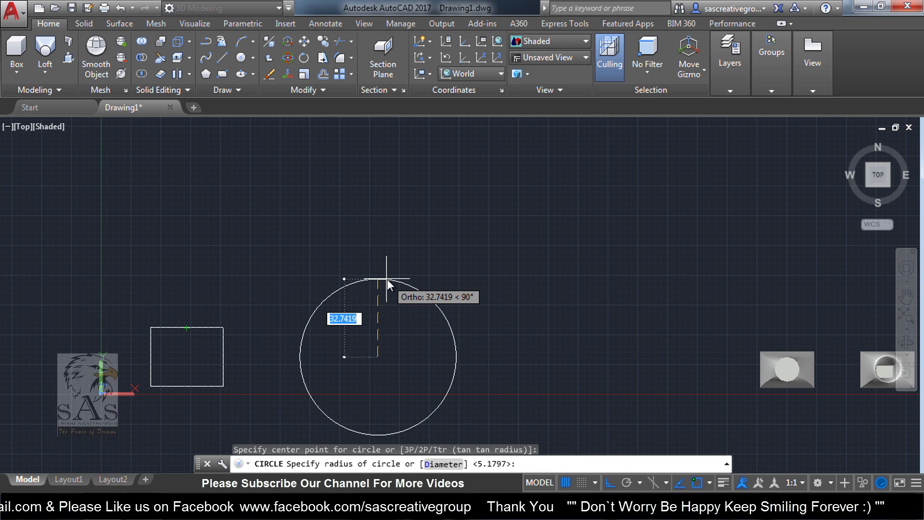
click(389, 278)
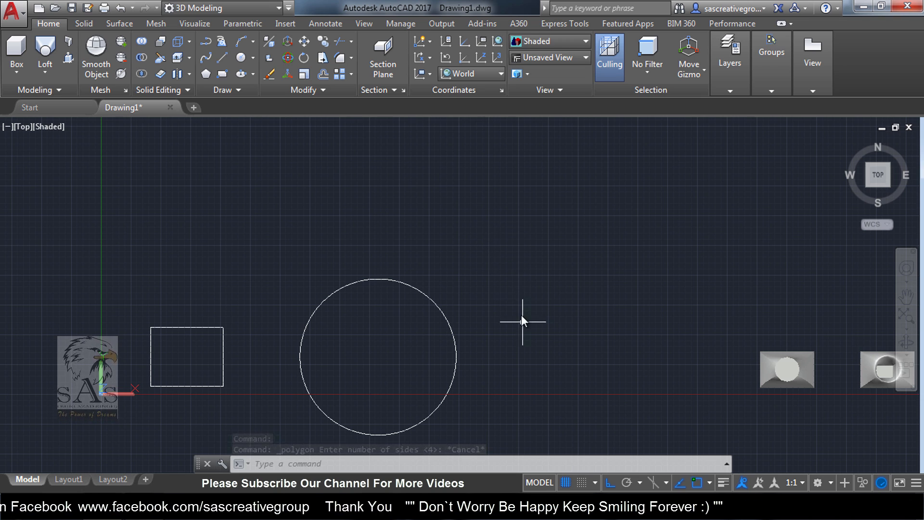
Step: Draw a 5-sided polygon inscribed in a circle of about 26 units radius, between the large circle and the lofted solids
click(206, 75)
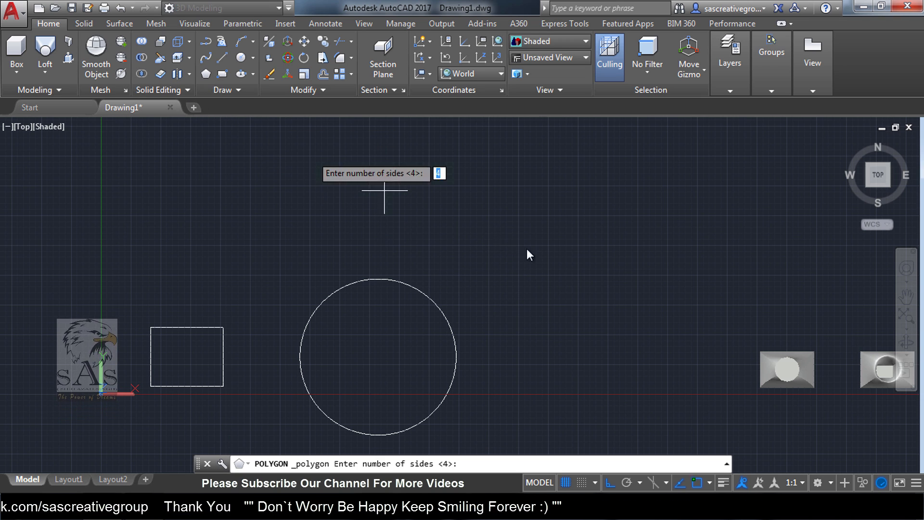
text(5)
key(Return)
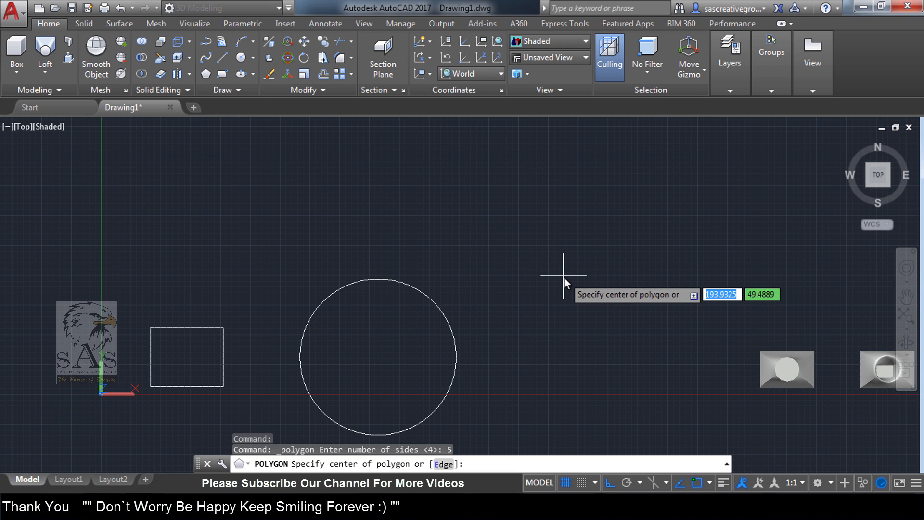
click(665, 358)
click(728, 395)
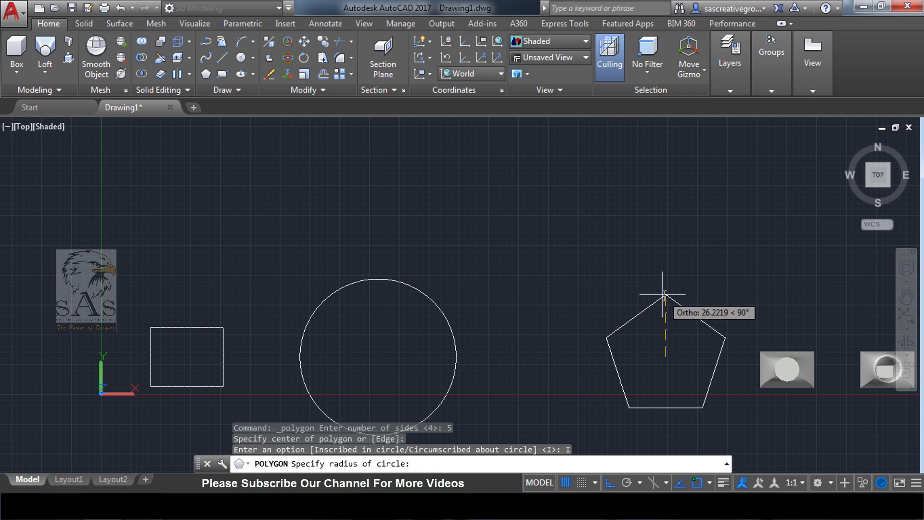
click(665, 296)
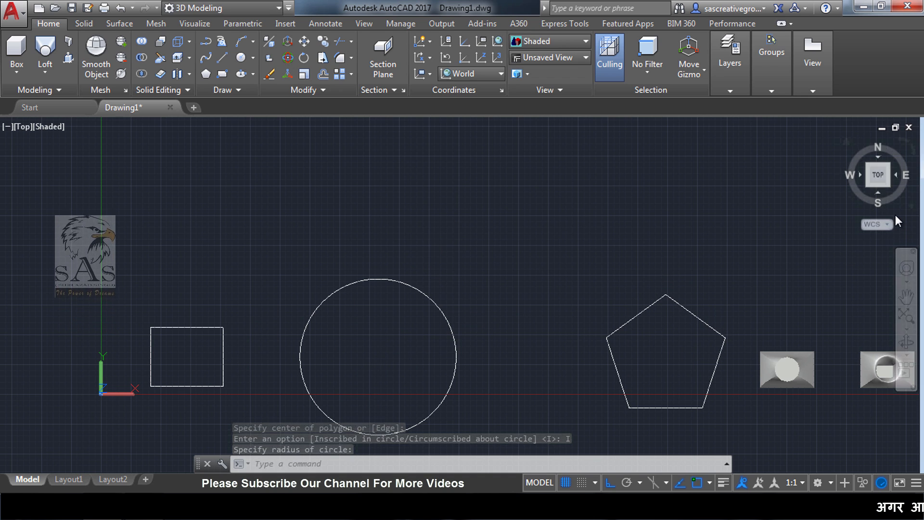
Step: In the Front view, raise the circle straight up along Z, well above the rectangle and pentagon
click(878, 192)
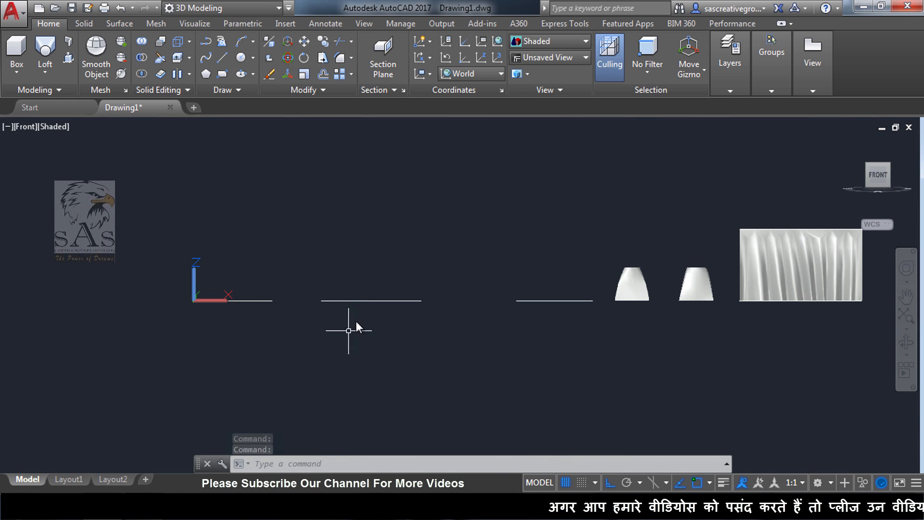
click(396, 289)
click(338, 341)
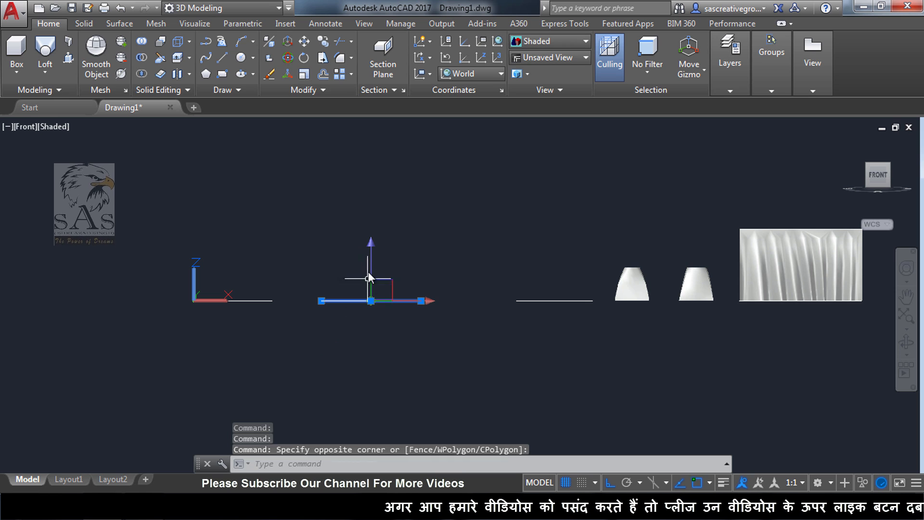
click(372, 248)
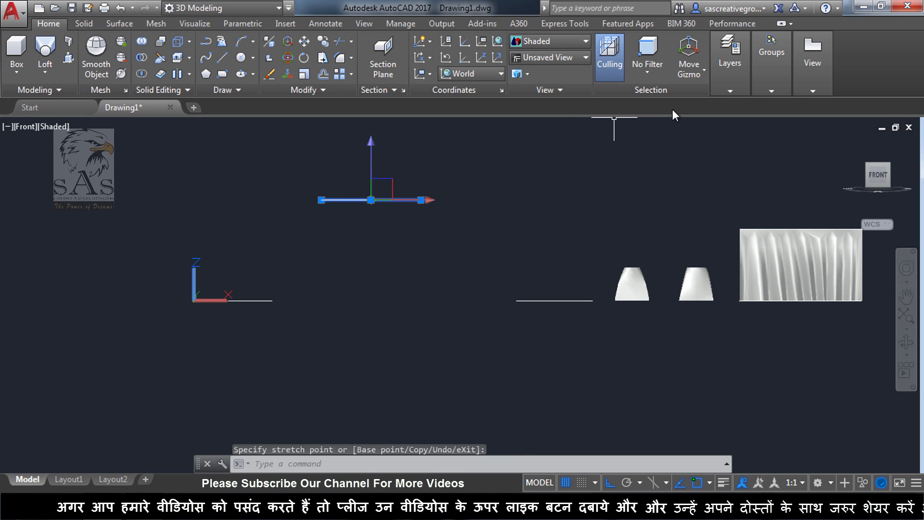
click(693, 76)
click(701, 72)
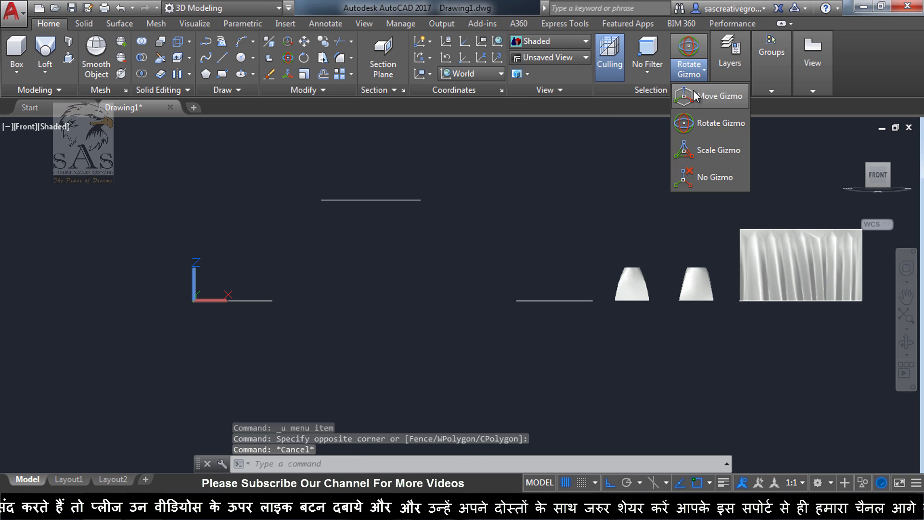
click(695, 95)
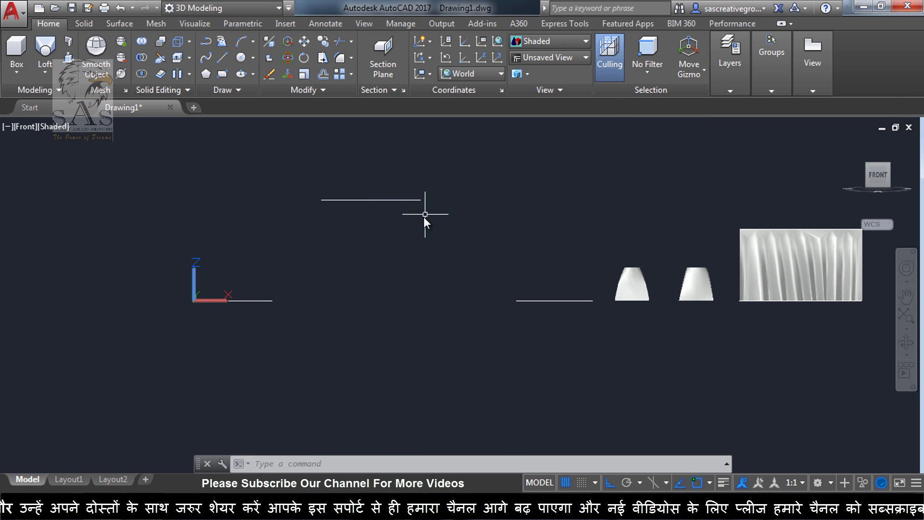
Step: Rotate the raised circle 90 degrees about the Y axis with the Rotate Gizmo so it stands vertical
click(702, 67)
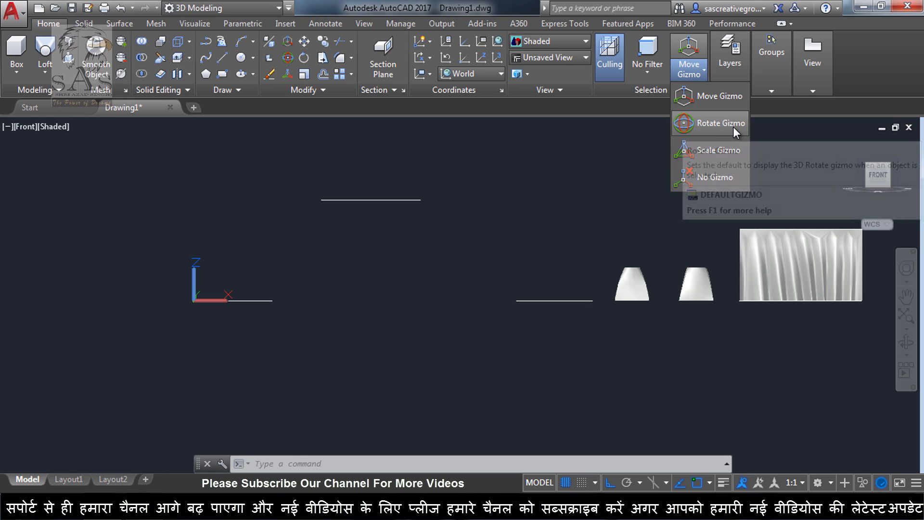
click(720, 124)
scroll(419, 226, down, 1)
click(419, 227)
click(351, 294)
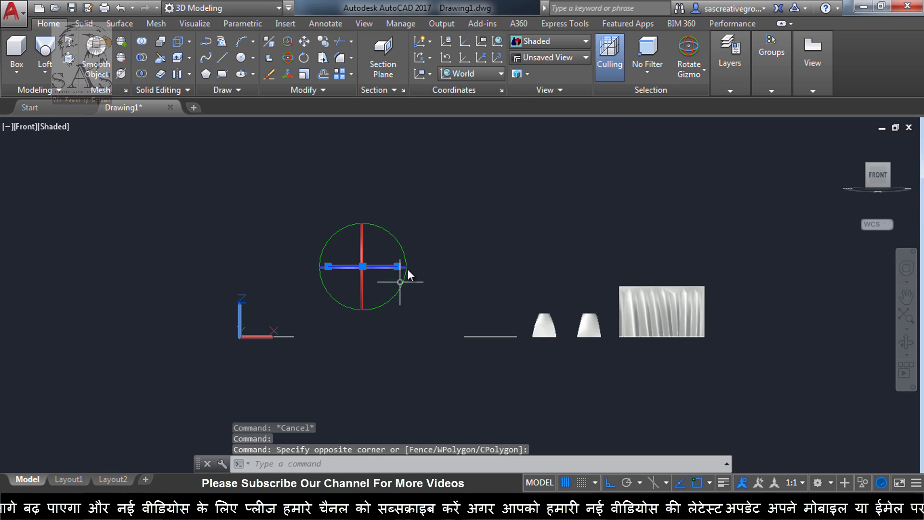
click(385, 230)
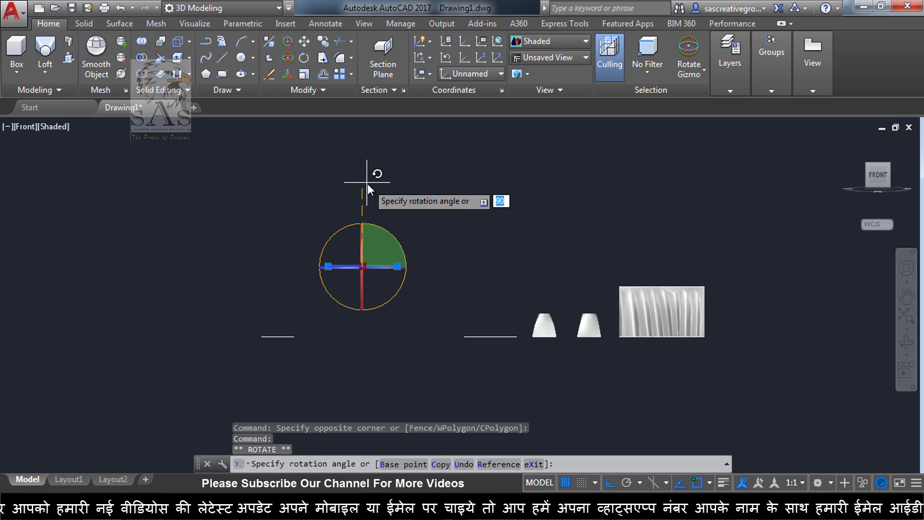
text(90)
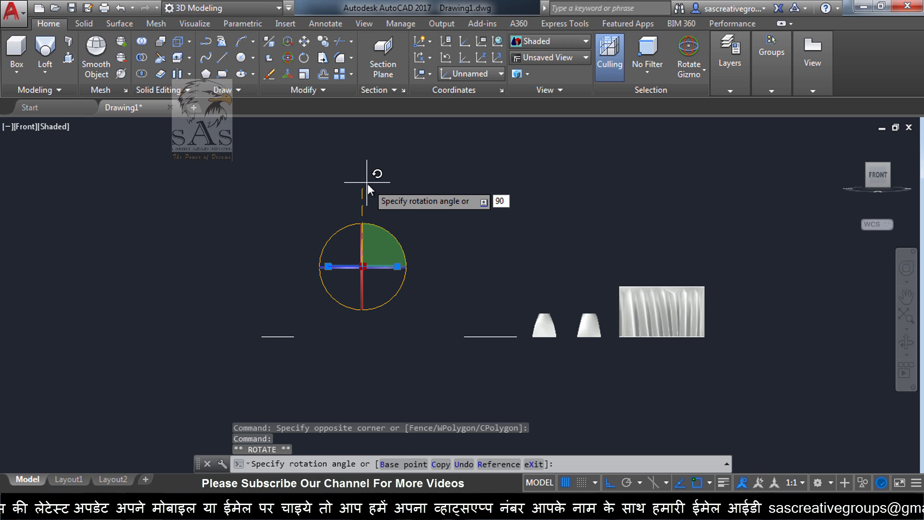
key(Return)
key(Escape)
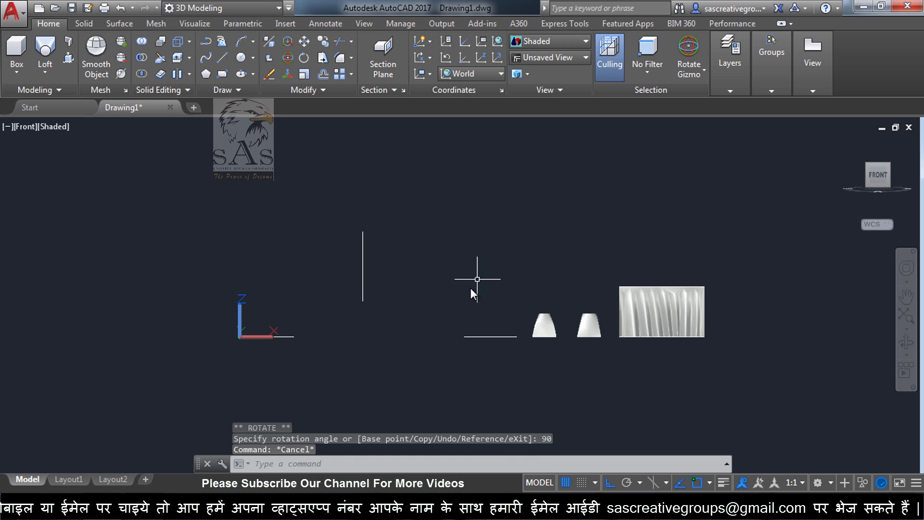
Step: Loft a solid through the rectangle, the upright circle and the pentagon, in that order, using the Cross sections only option
mouse_move(470, 289)
shift+middle_down()
mouse_move(402, 299)
mouse_move(410, 338)
mouse_move(435, 334)
mouse_move(463, 299)
mouse_move(451, 365)
mouse_move(443, 320)
mouse_move(458, 274)
mouse_move(429, 355)
mouse_move(420, 360)
mouse_move(427, 292)
mouse_move(363, 377)
shift+middle_up()
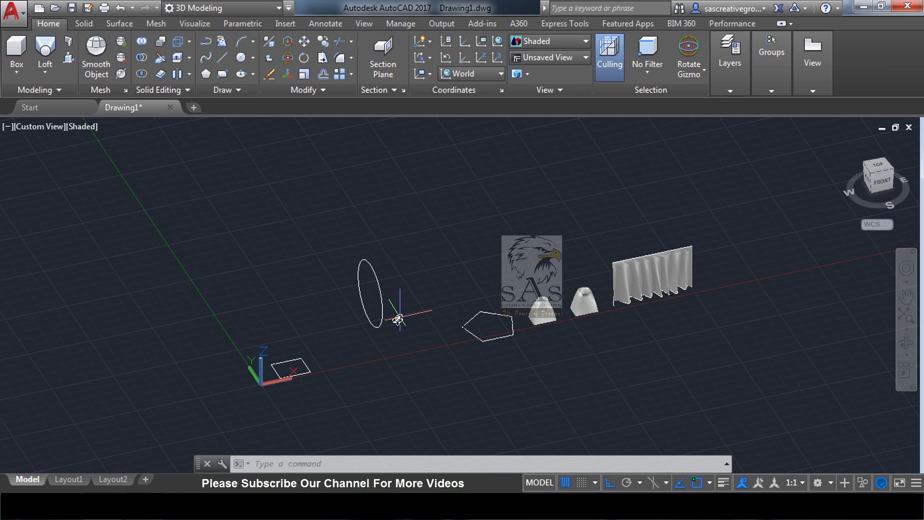
mouse_move(417, 363)
shift+middle_down()
mouse_move(406, 313)
mouse_move(383, 347)
mouse_move(406, 365)
shift+middle_up()
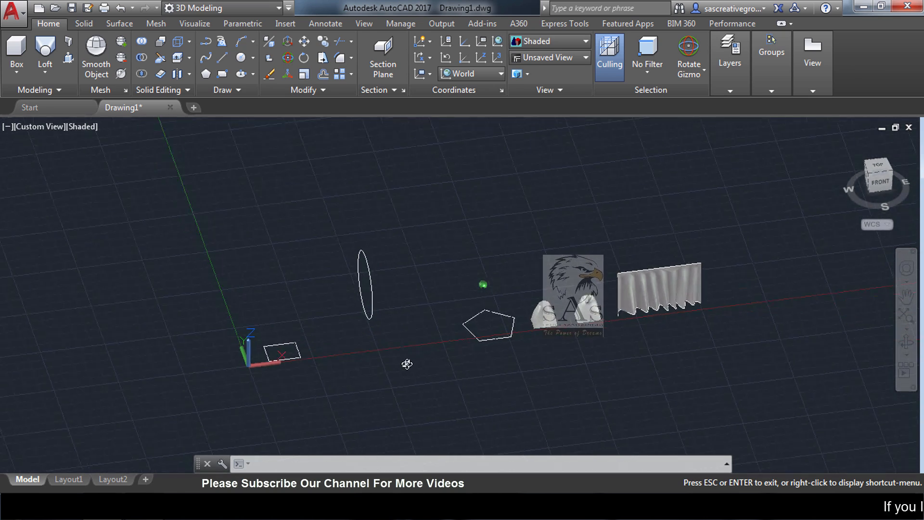
click(45, 51)
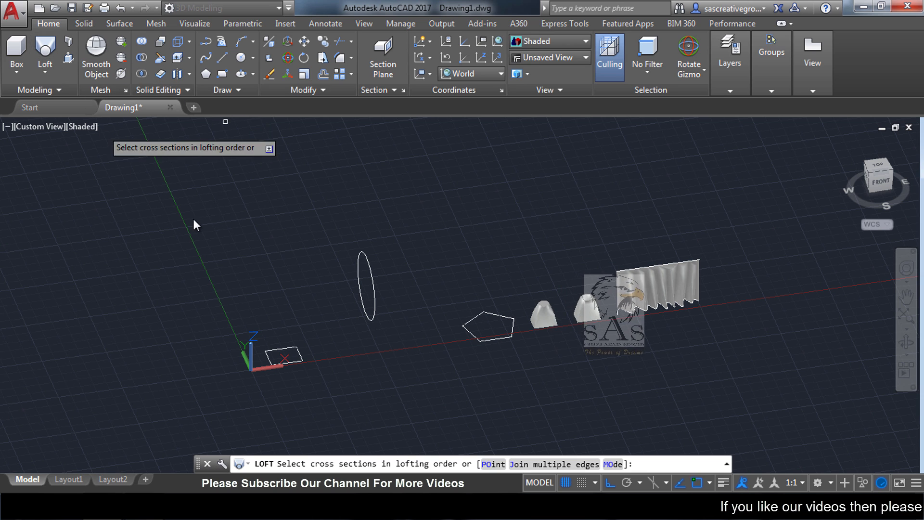
click(296, 360)
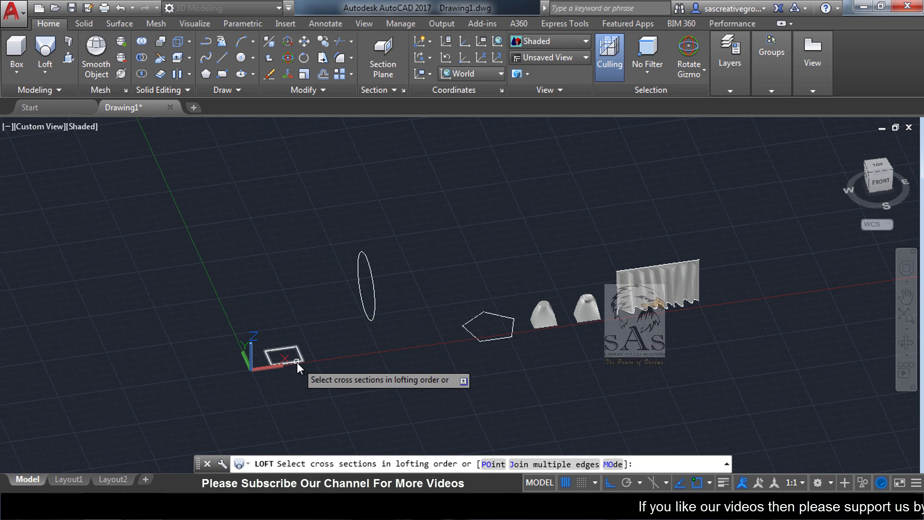
click(378, 317)
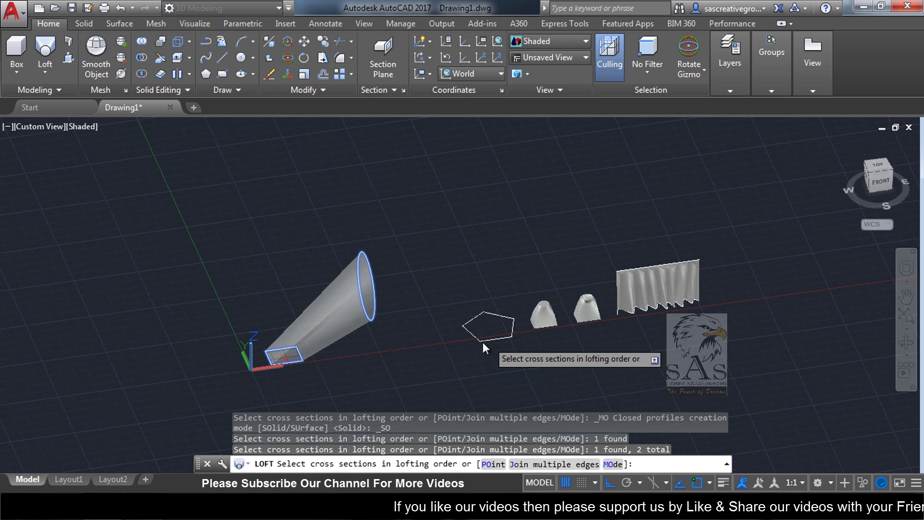
click(482, 342)
right_click(443, 349)
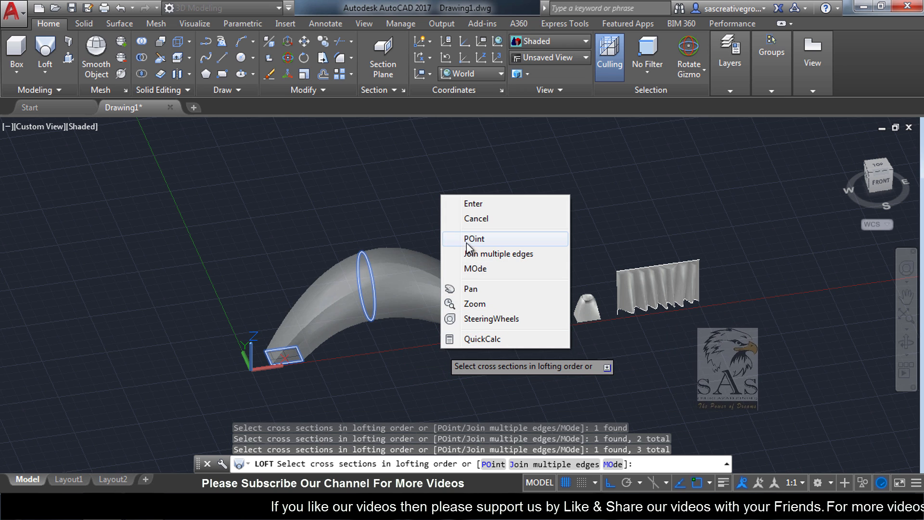
click(473, 203)
click(515, 266)
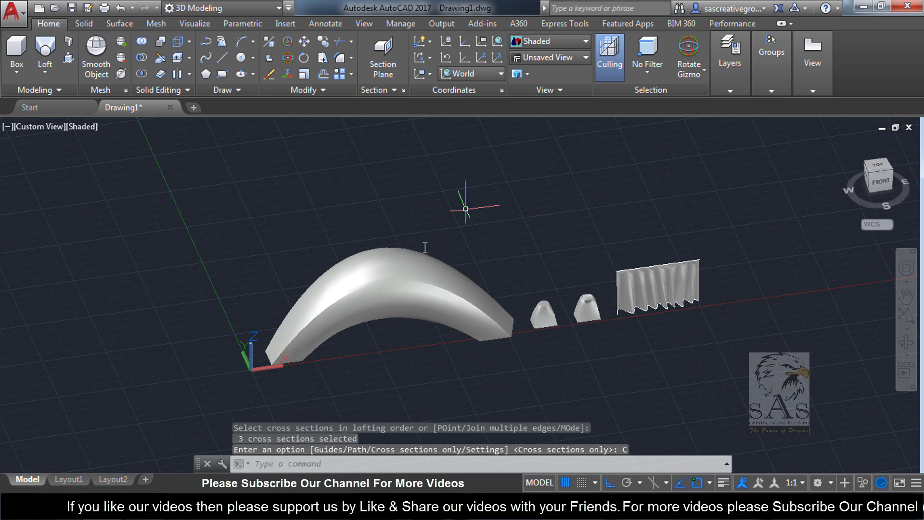
Step: Undo the cross-sections-only loft to bring back the separate rectangle, circle and pentagon
shift+middle_drag(425, 248, 392, 305)
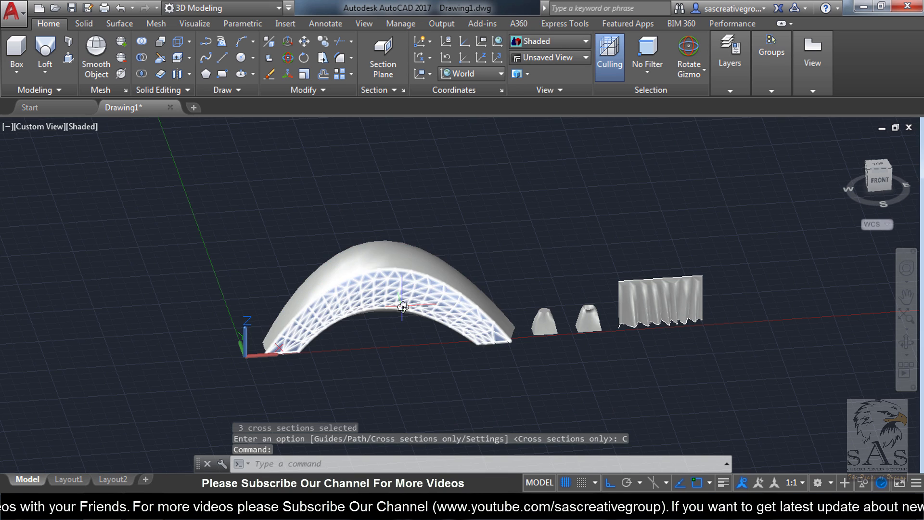
key(ctrl+z)
key(ctrl+z)
key(ctrl+z)
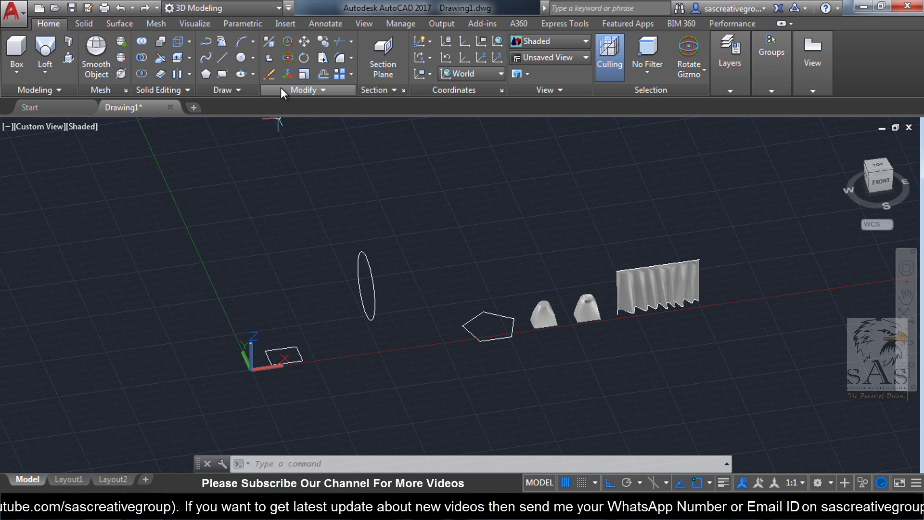
Step: Draw a spline from the rectangle's centre through the upright circle's centre to the pentagon's rear corner nearest the lofted solids
click(206, 58)
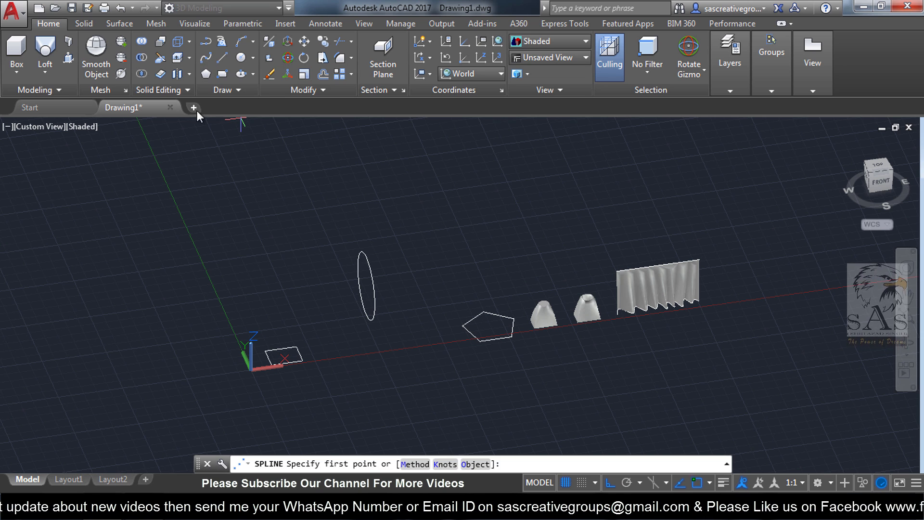
scroll(291, 364, up, 5)
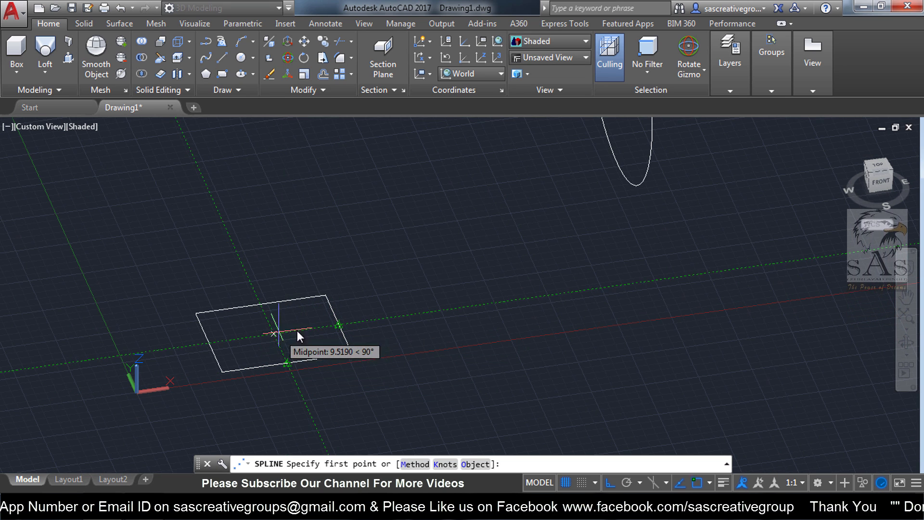
click(274, 335)
scroll(374, 300, down, 4)
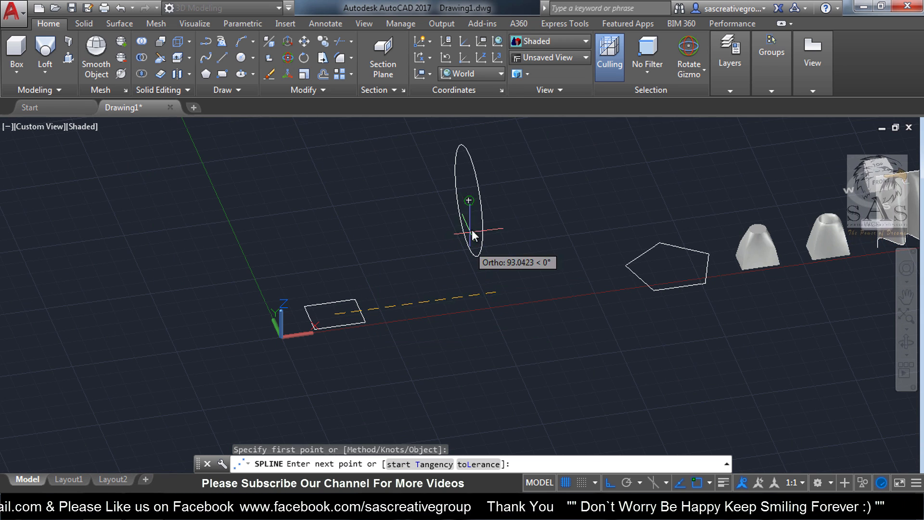
click(469, 203)
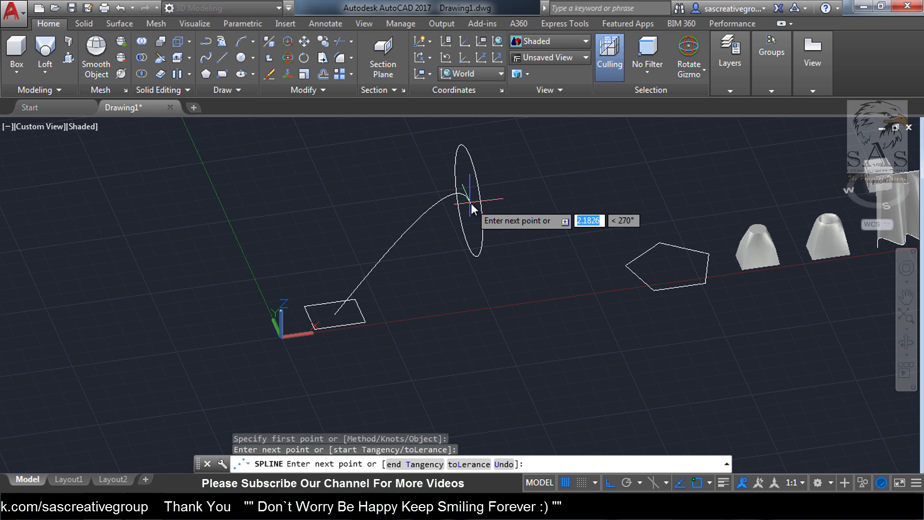
scroll(506, 260, up, 3)
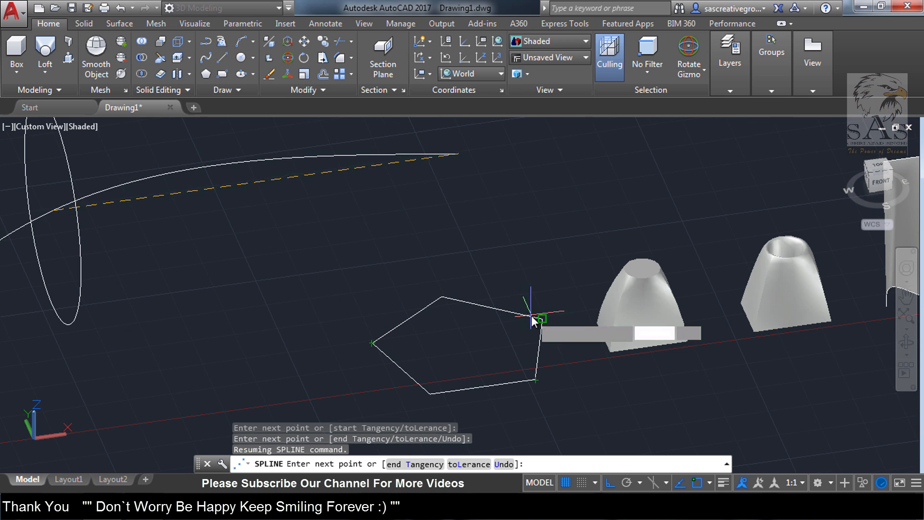
click(541, 319)
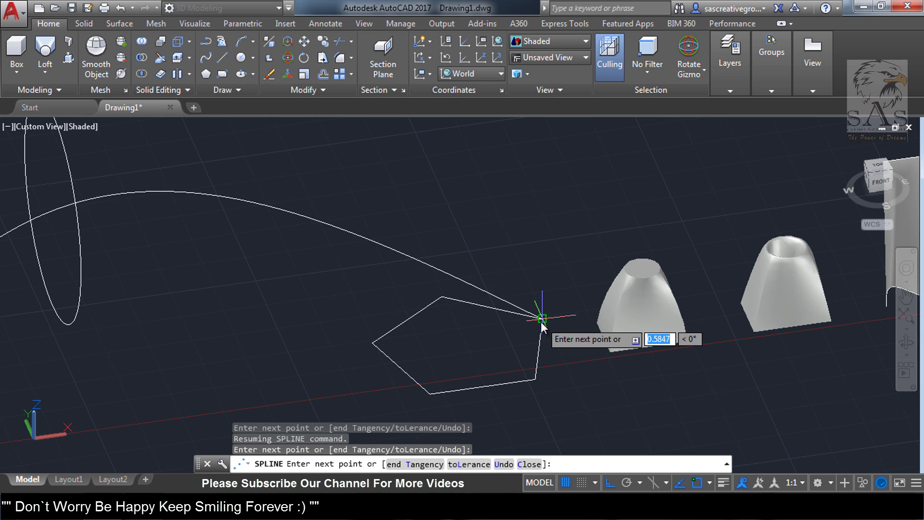
right_click(475, 339)
click(521, 146)
scroll(570, 308, down, 5)
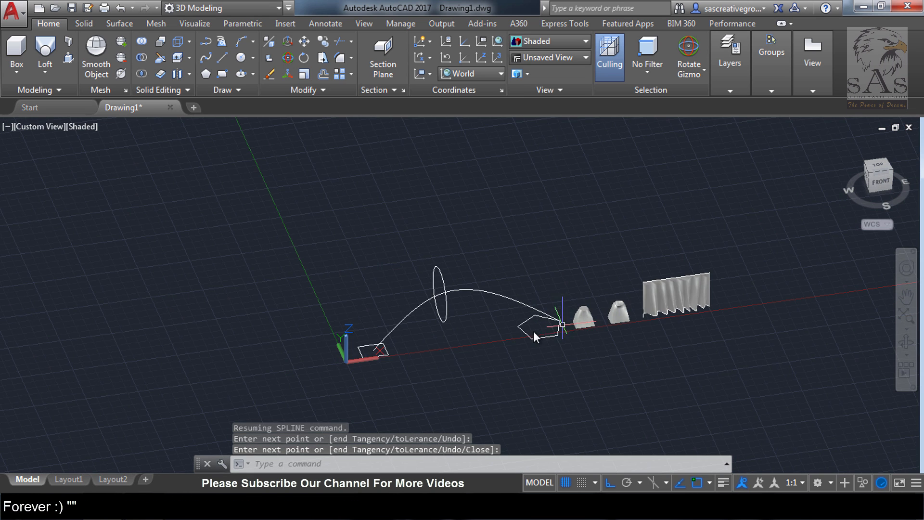
Step: Loft the rectangle, upright circle and pentagon in that order with the Path option, using the spline as the path
scroll(534, 331, up, 3)
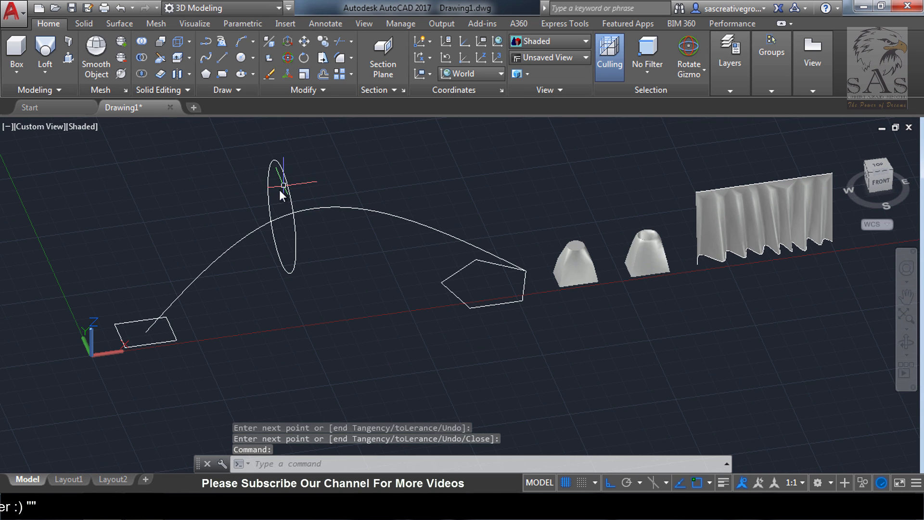
click(44, 48)
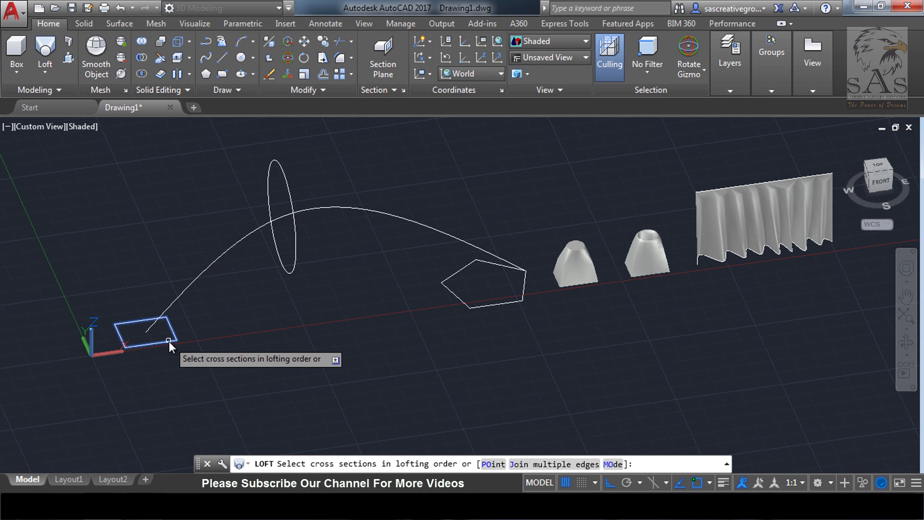
click(169, 341)
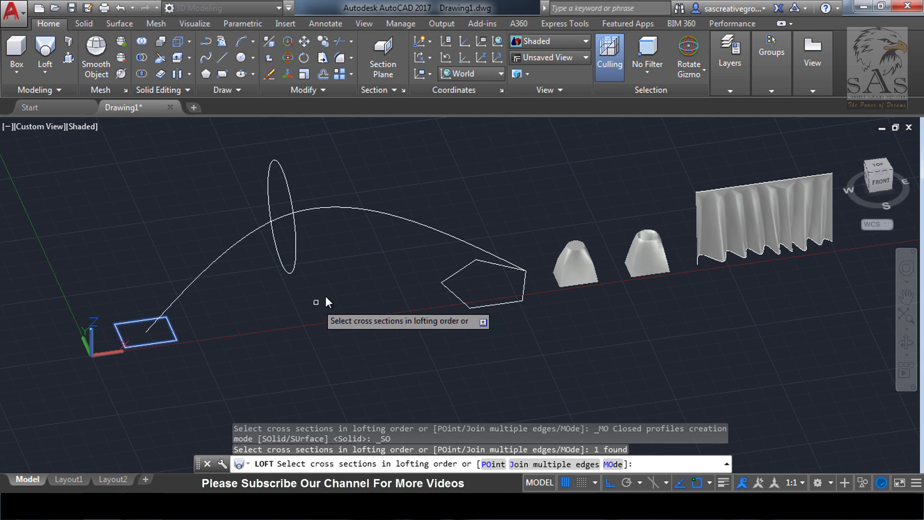
click(295, 256)
click(478, 305)
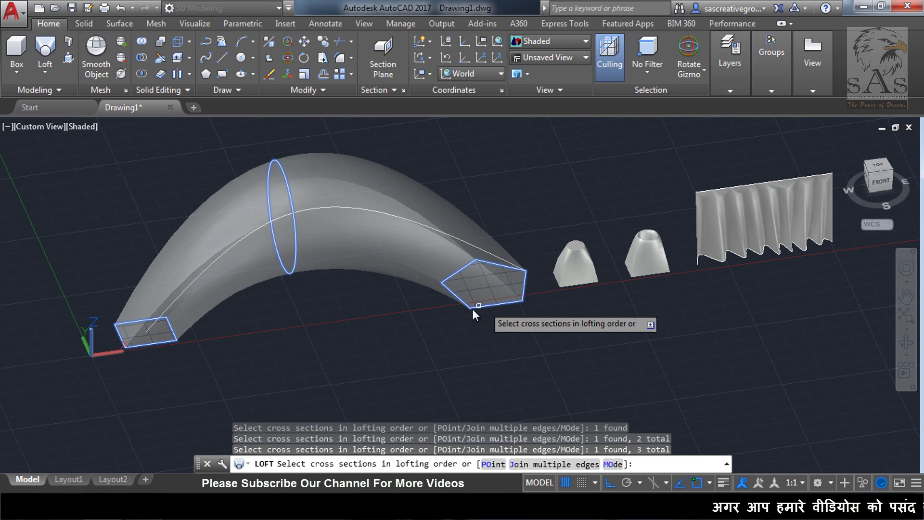
right_click(275, 310)
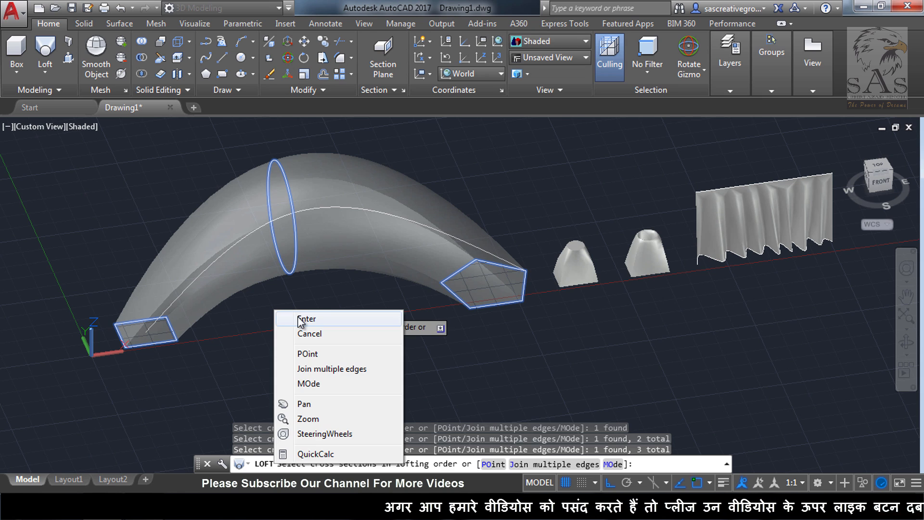
click(306, 319)
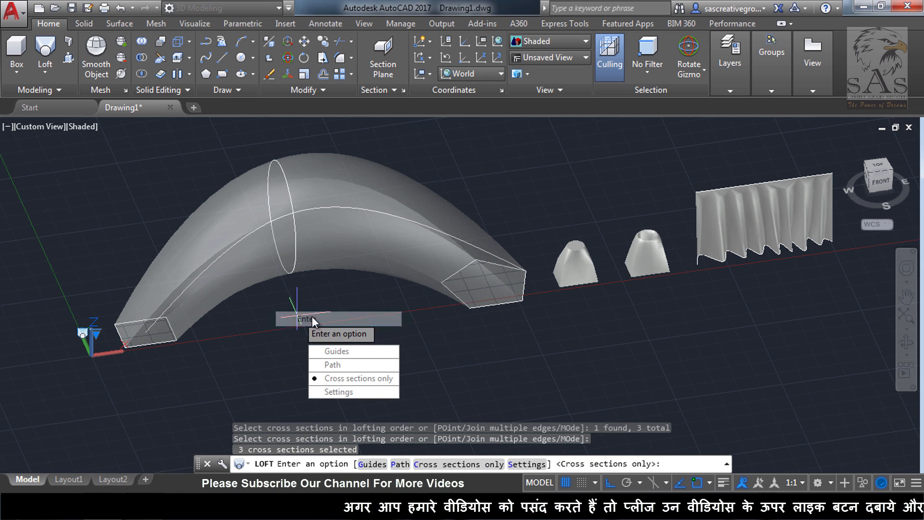
click(347, 365)
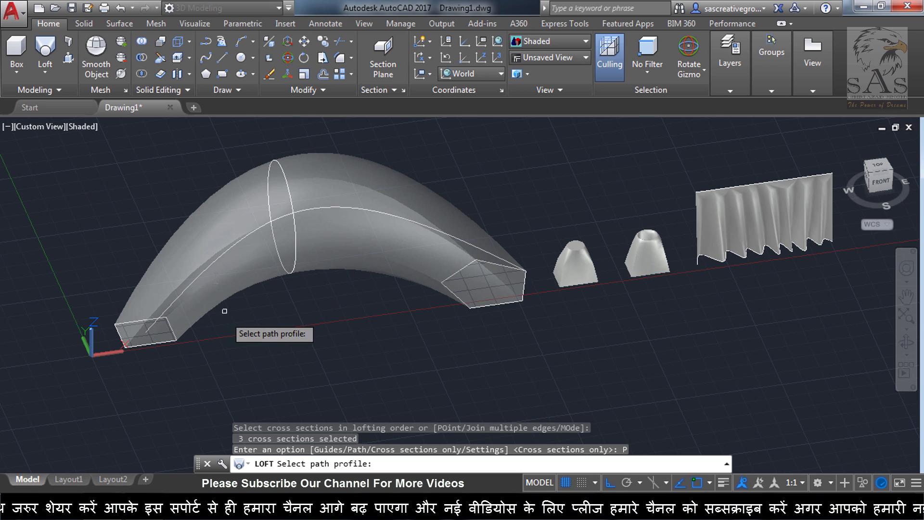
click(243, 240)
Step: Undo the three-section path loft to bring back its profiles and the spline
shift+middle_drag(309, 326, 281, 340)
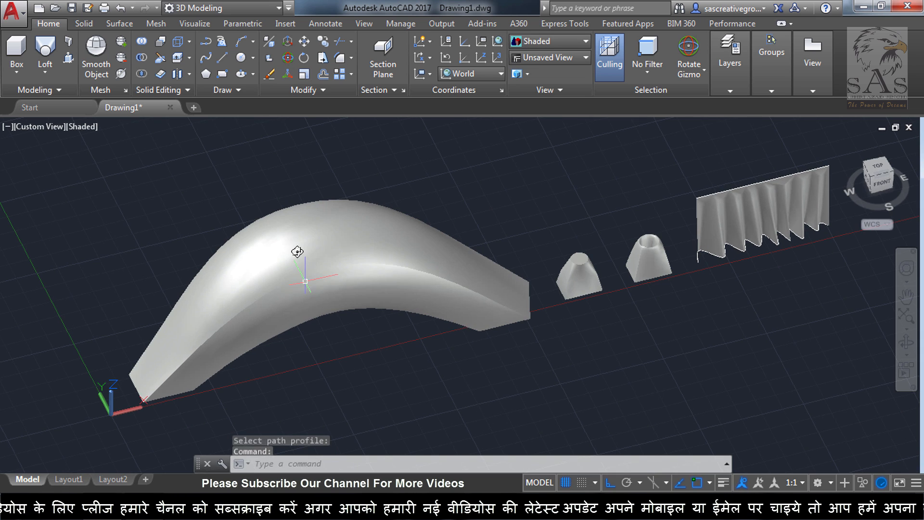
scroll(297, 252, up, 4)
scroll(296, 250, down, 3)
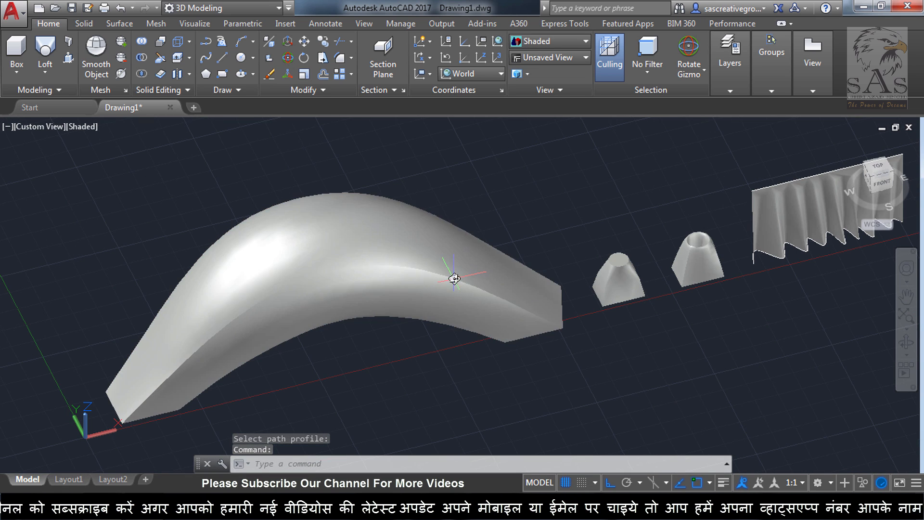
key(ctrl+z)
key(ctrl+z)
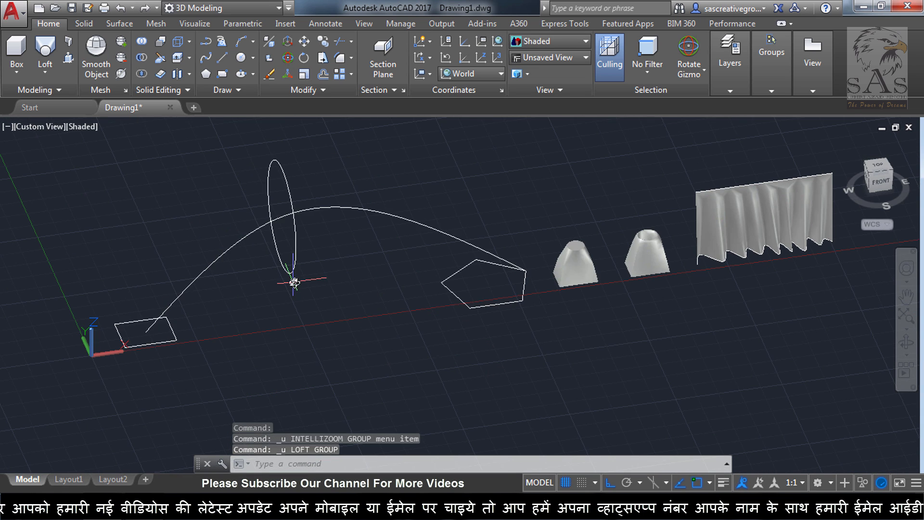
Step: Loft only the rectangle and the pentagon with the Path option along the spline, leaving the upright circle out
click(56, 51)
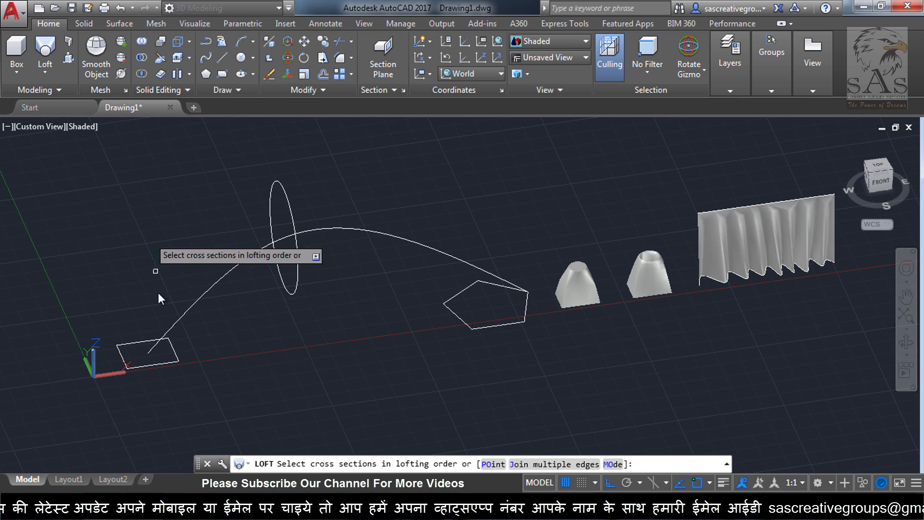
click(168, 365)
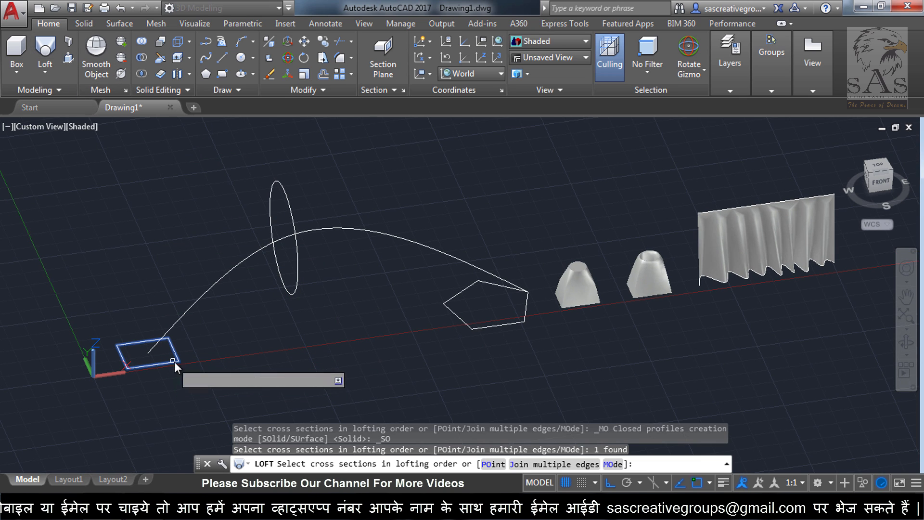
click(486, 329)
right_click(278, 325)
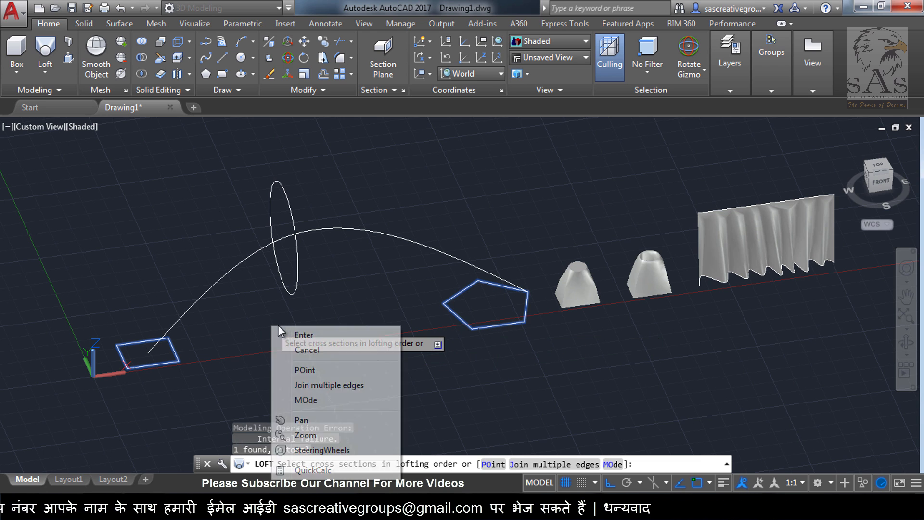
click(305, 334)
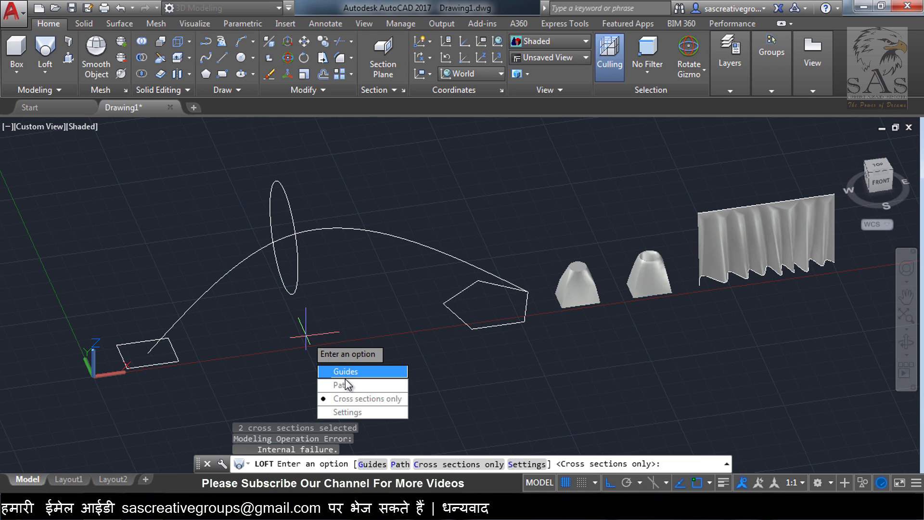
click(357, 385)
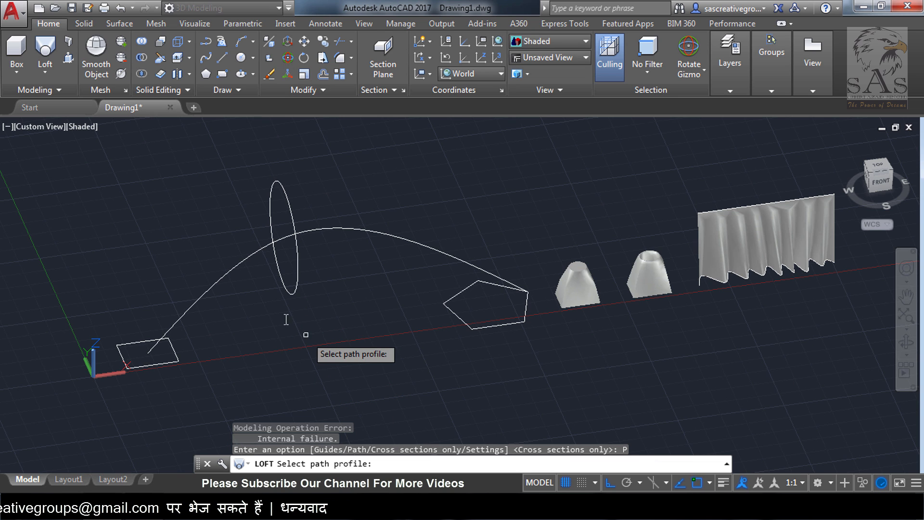
click(238, 263)
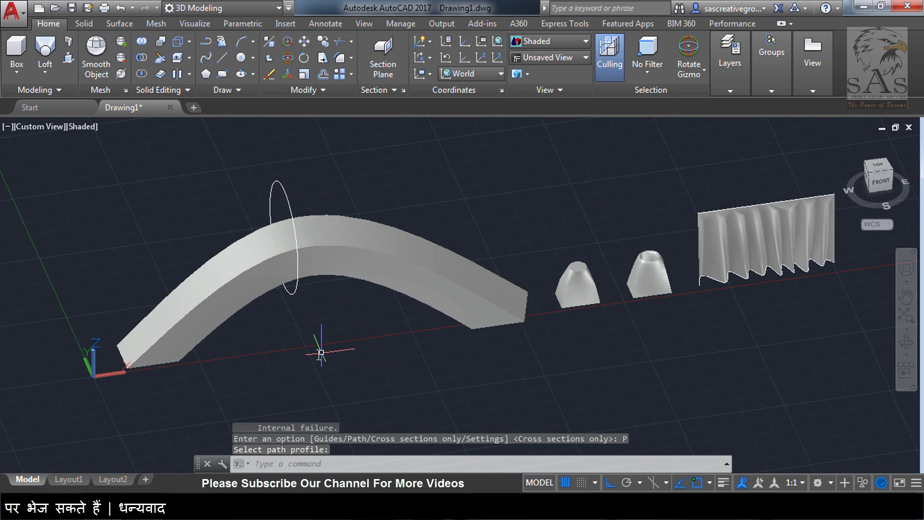
shift+middle_drag(321, 354, 284, 333)
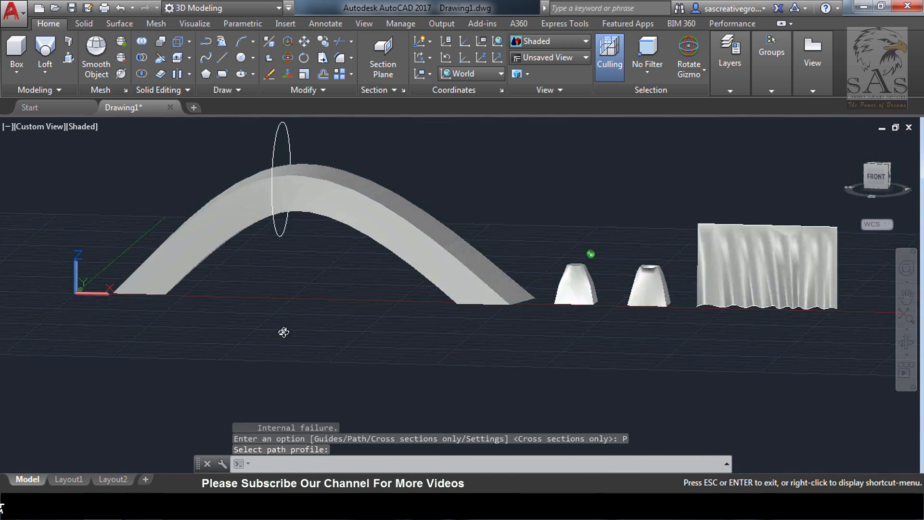
click(284, 325)
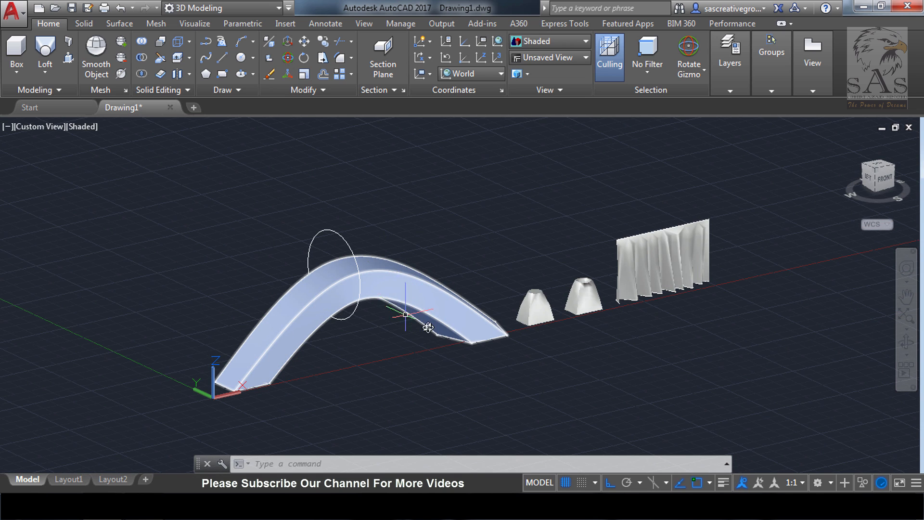
key(Escape)
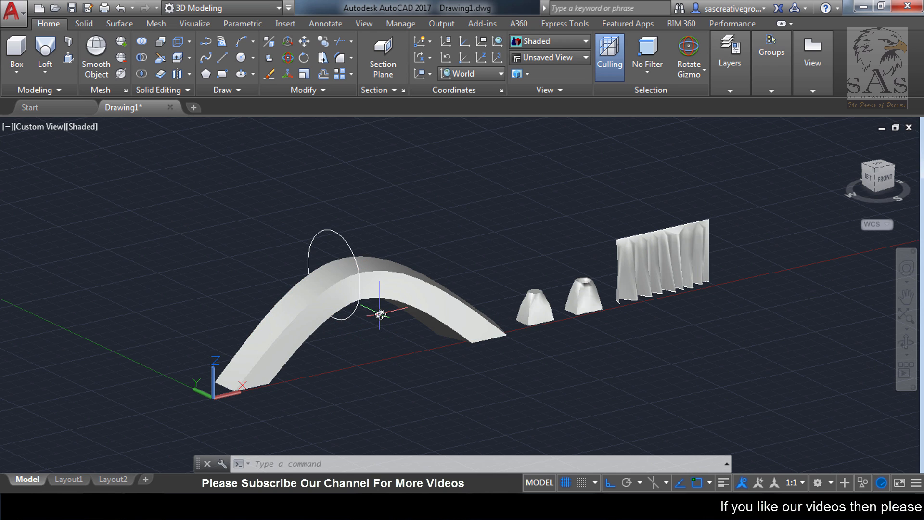
Step: Undo the two-section path loft and the spline, bringing back the rectangle, upright circle and pentagon
scroll(380, 314, up, 2)
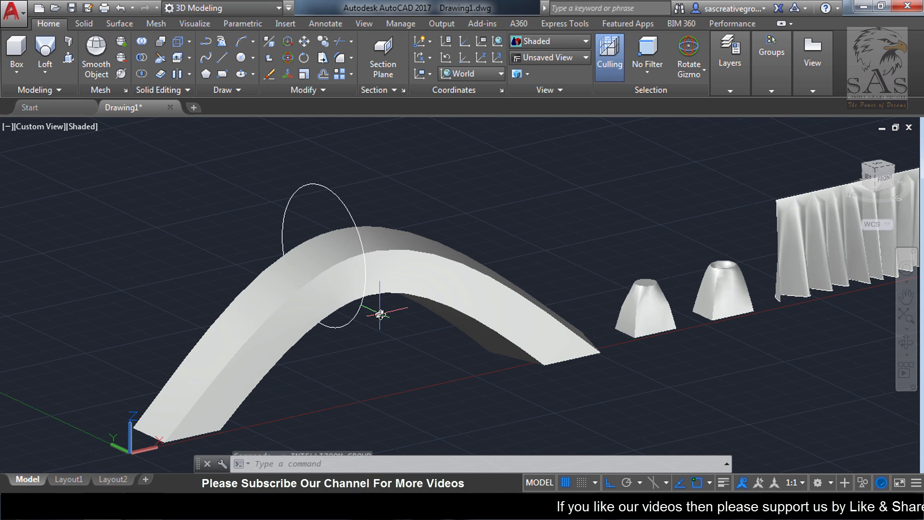
key(ctrl+z)
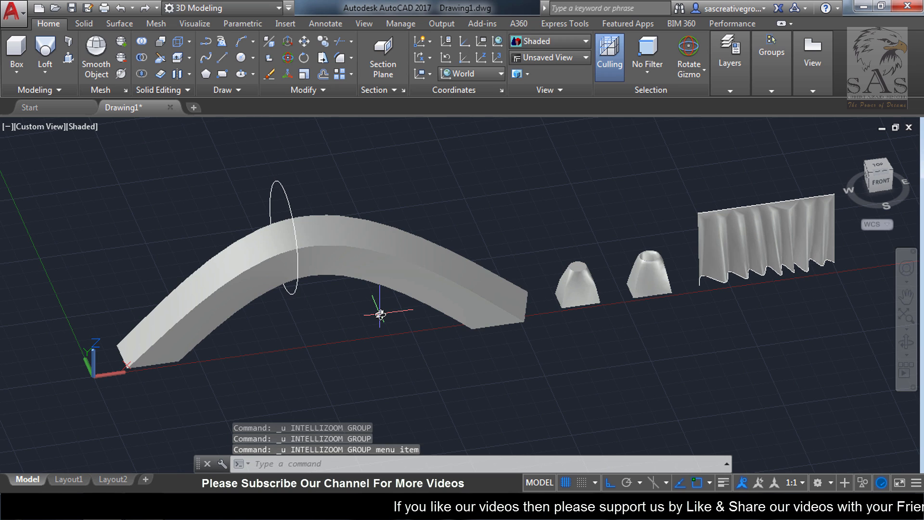
key(ctrl+z)
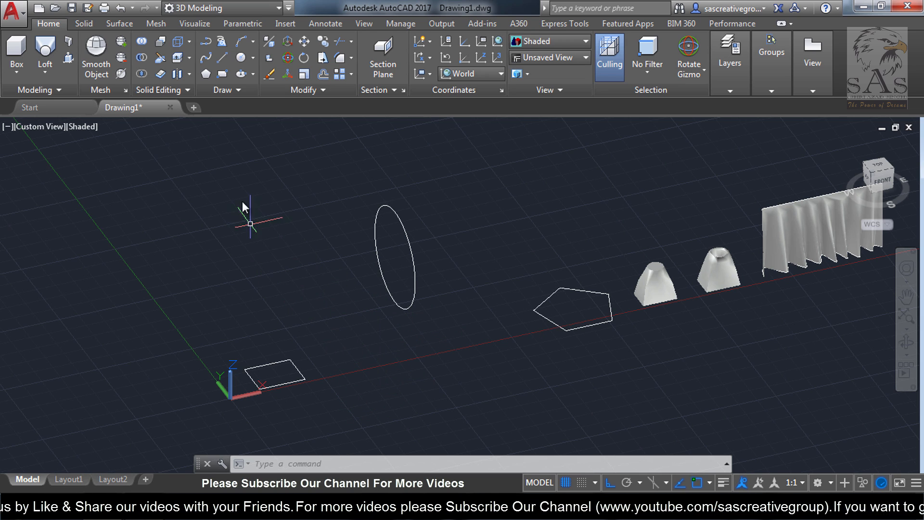
Step: With Ortho off, draw a spline from the midpoint of the rectangle's rear edge through the circle's upper rim to the pentagon's rear corner
click(205, 58)
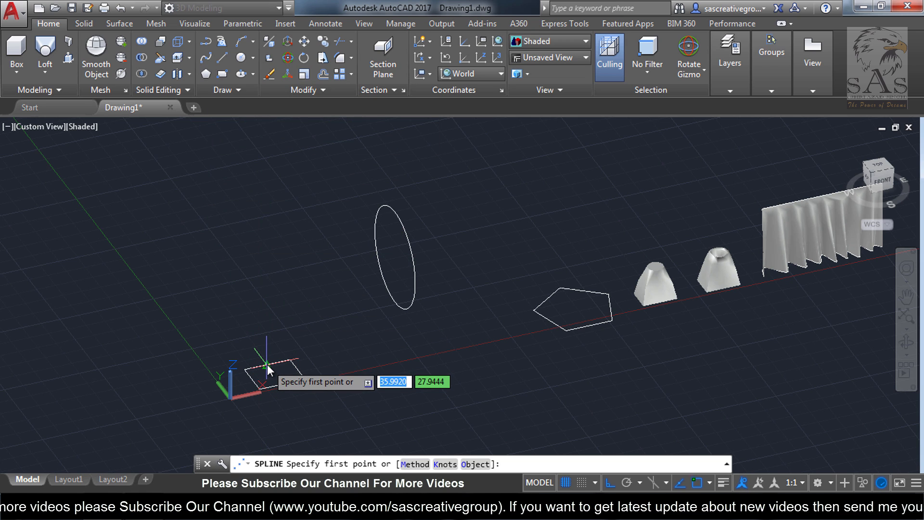
click(267, 365)
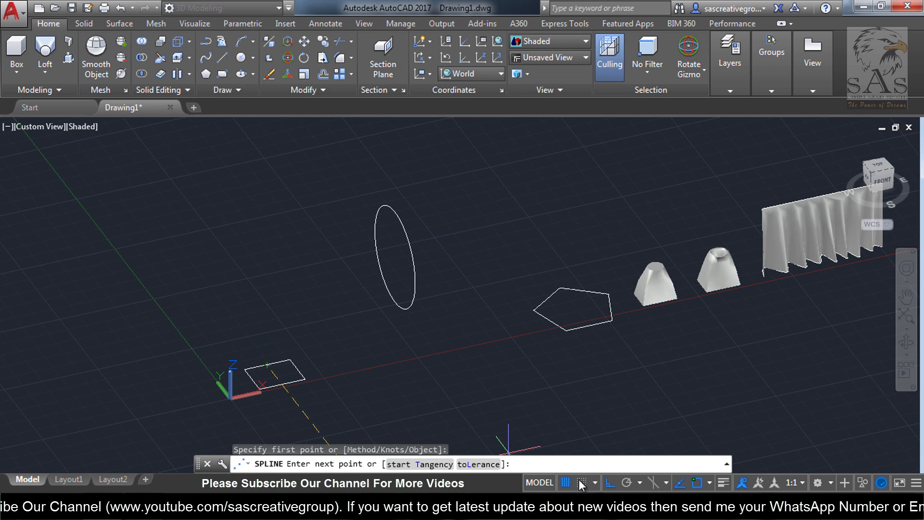
click(609, 485)
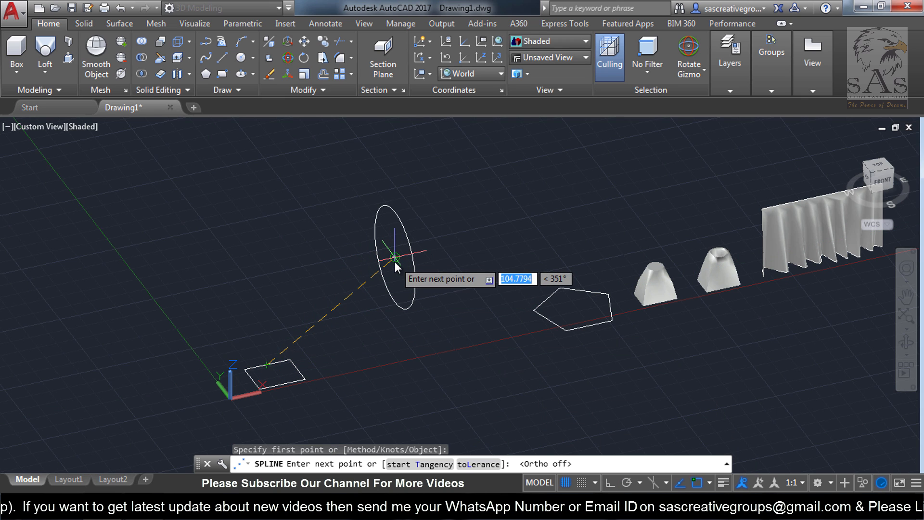
click(373, 227)
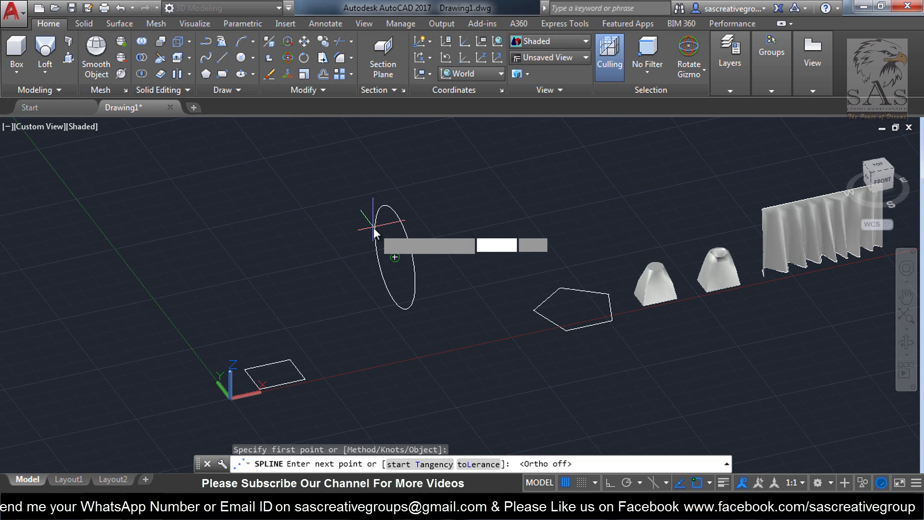
click(554, 286)
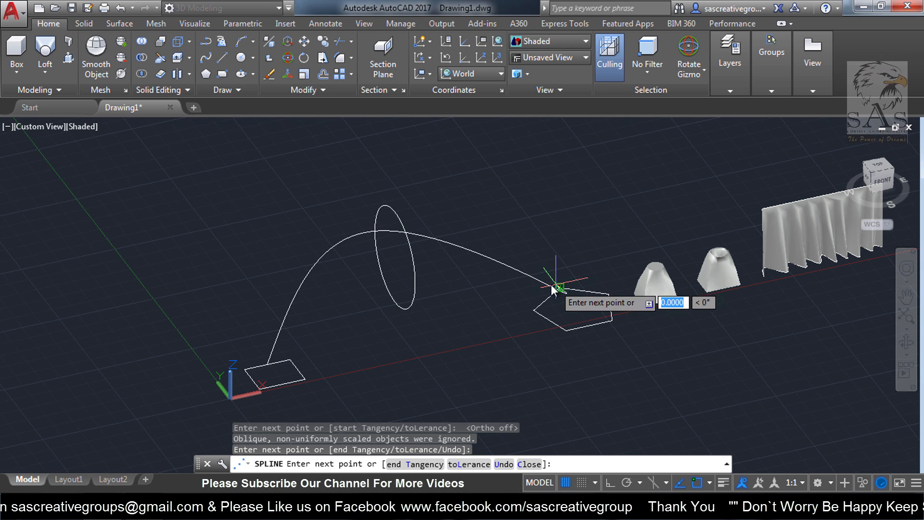
right_click(523, 301)
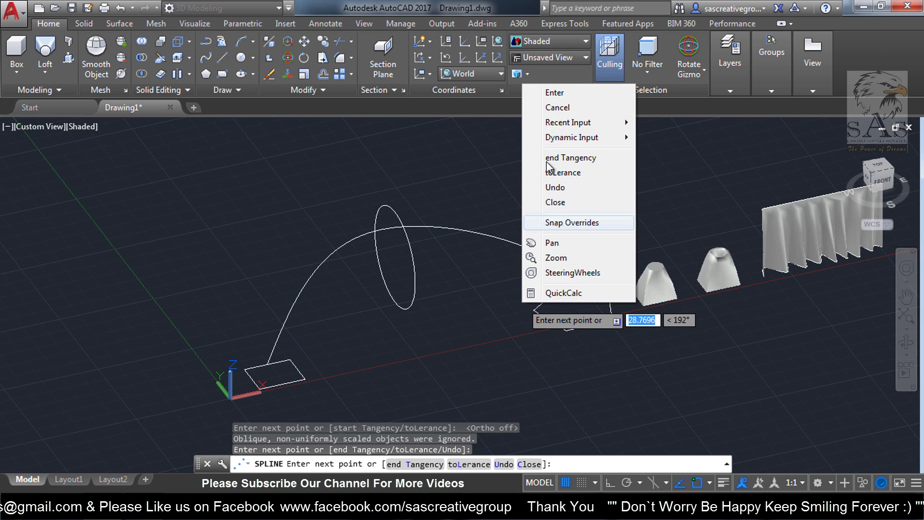
click(559, 96)
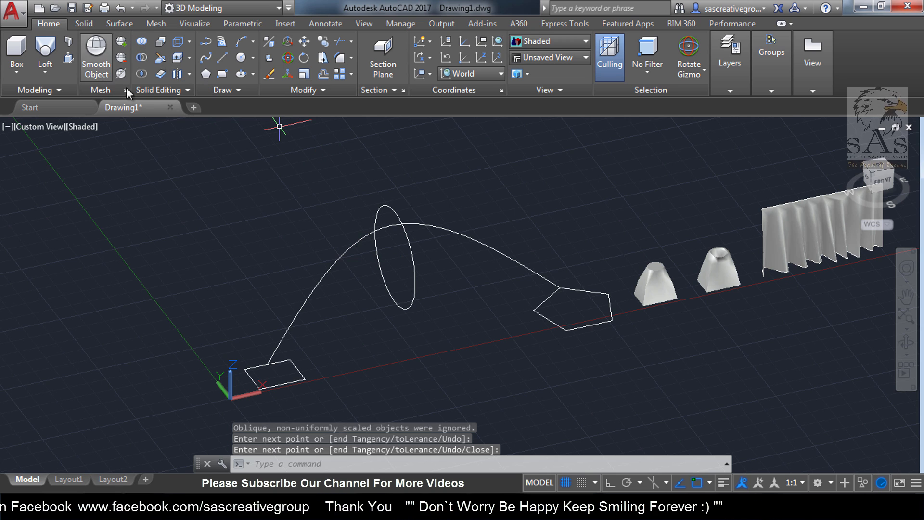
Step: Draw a second spline from the midpoint of the rectangle's front edge through the circle's lower rim to the midpoint of the pentagon's front edge
click(204, 59)
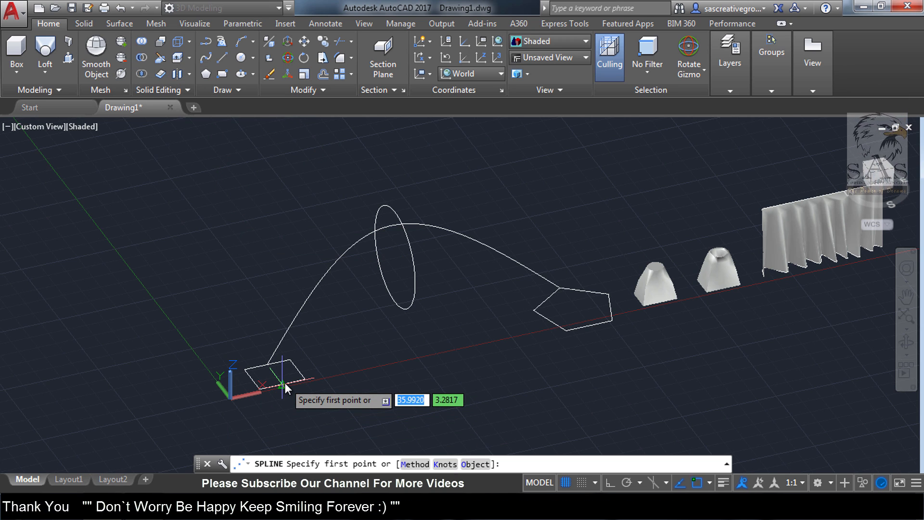
click(284, 382)
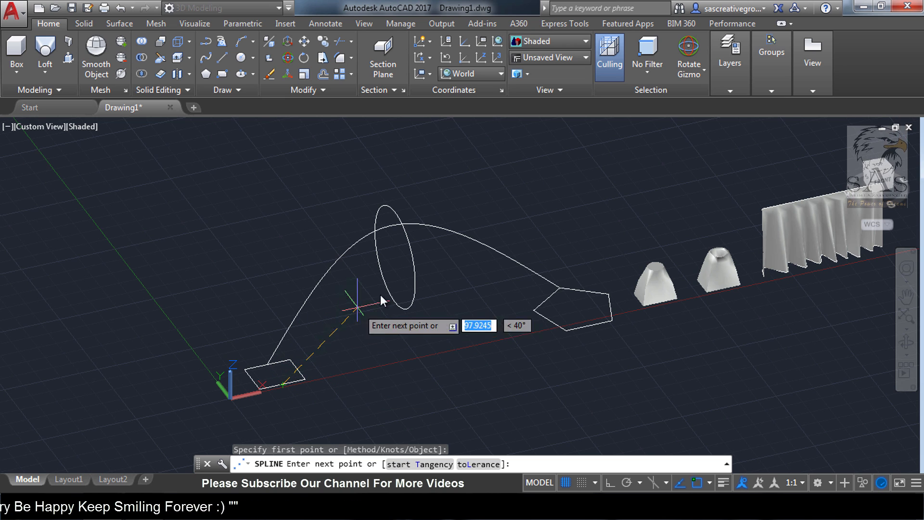
click(414, 285)
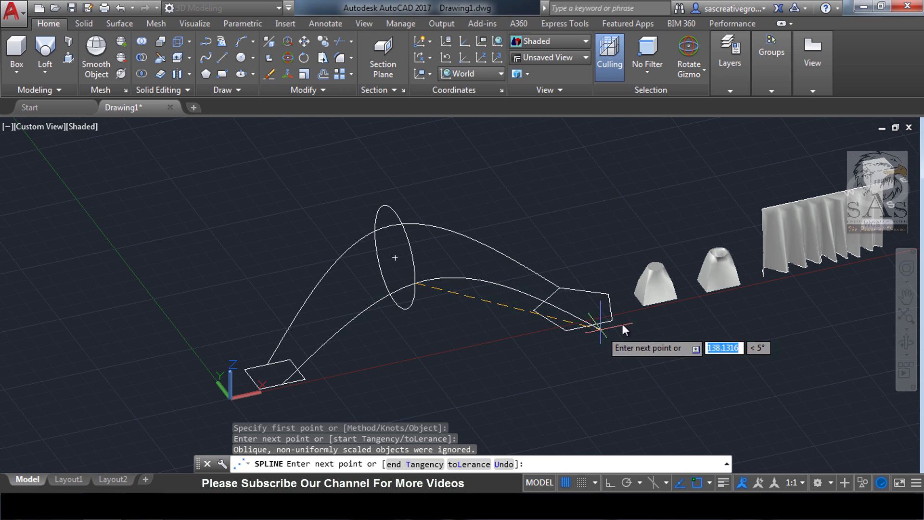
click(590, 329)
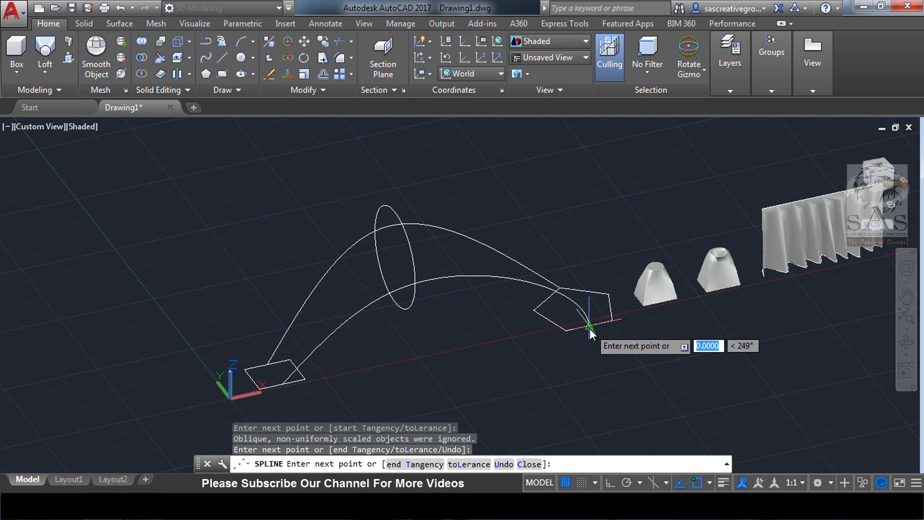
right_click(545, 365)
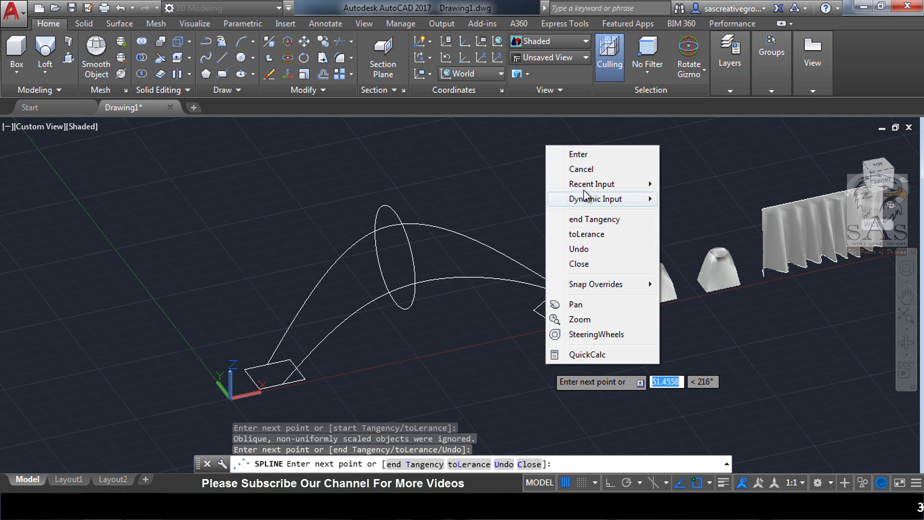
click(589, 155)
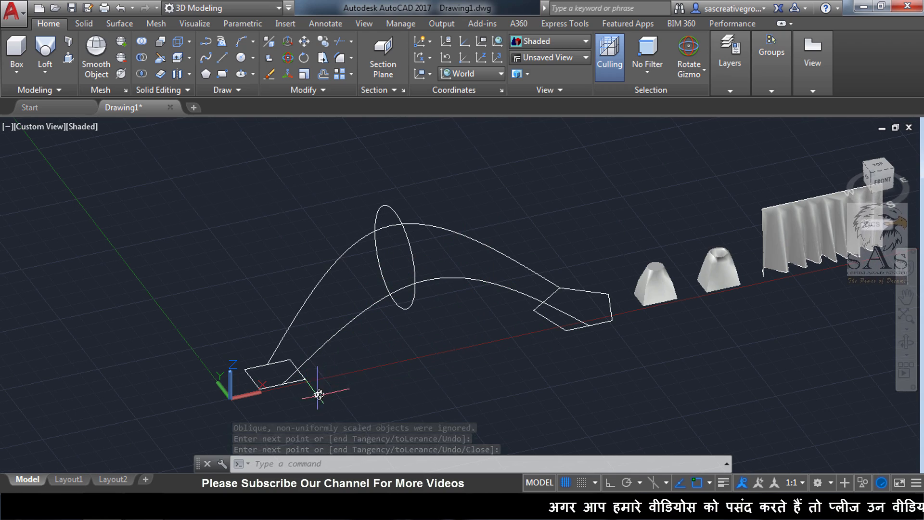
Step: Start a loft with the rectangle and the pentagon as cross sections and choose the Guides option
shift+middle_drag(319, 394, 394, 391)
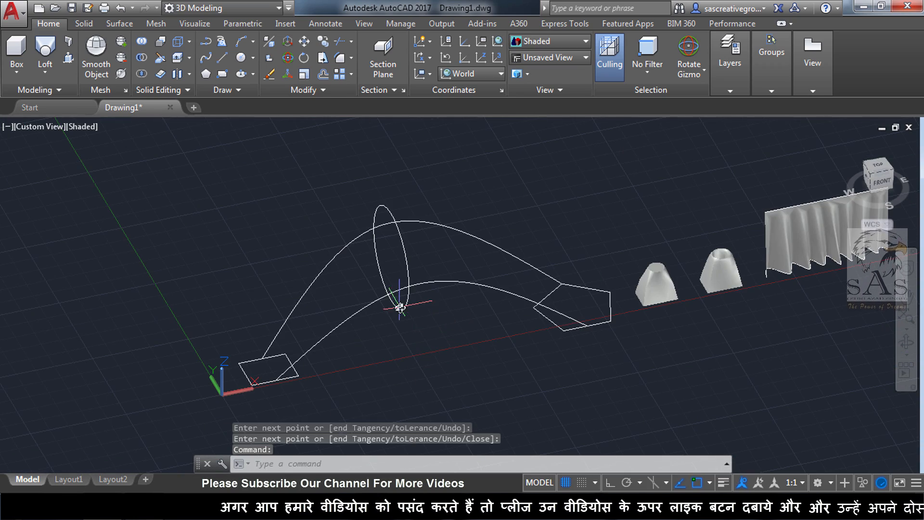
click(44, 54)
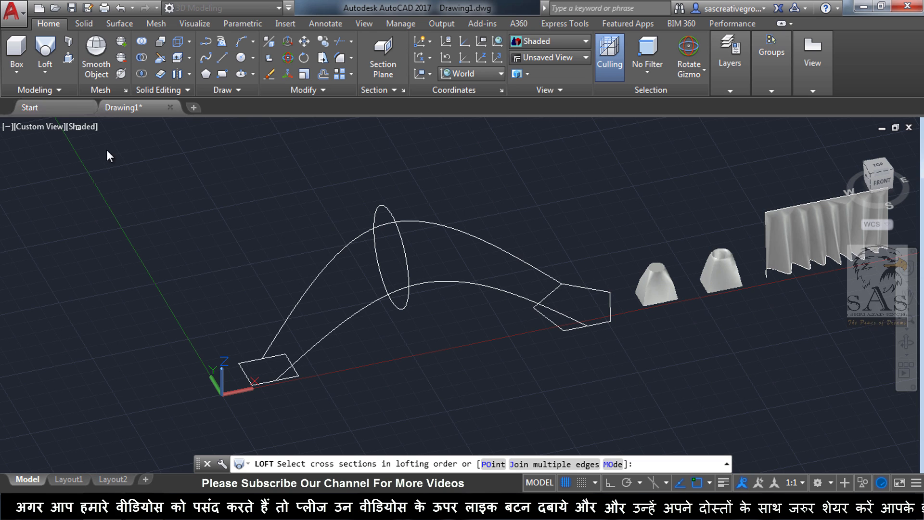
click(293, 360)
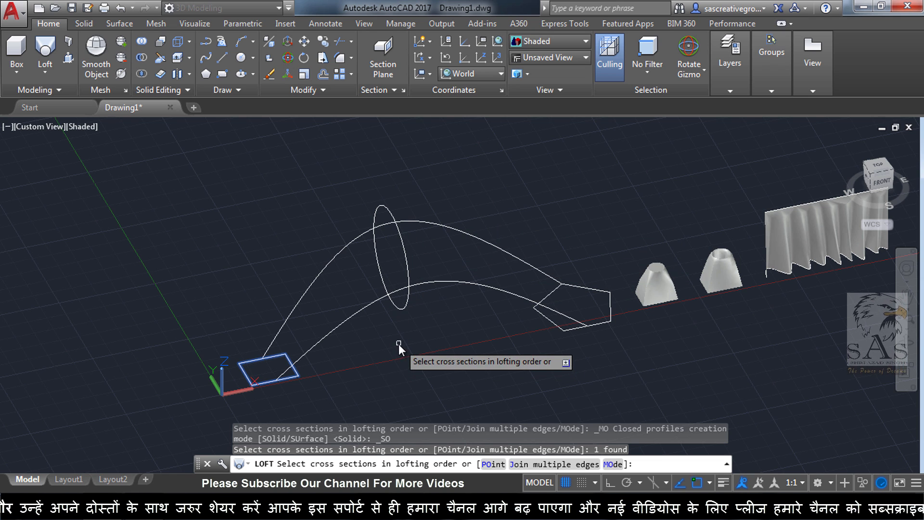
click(601, 323)
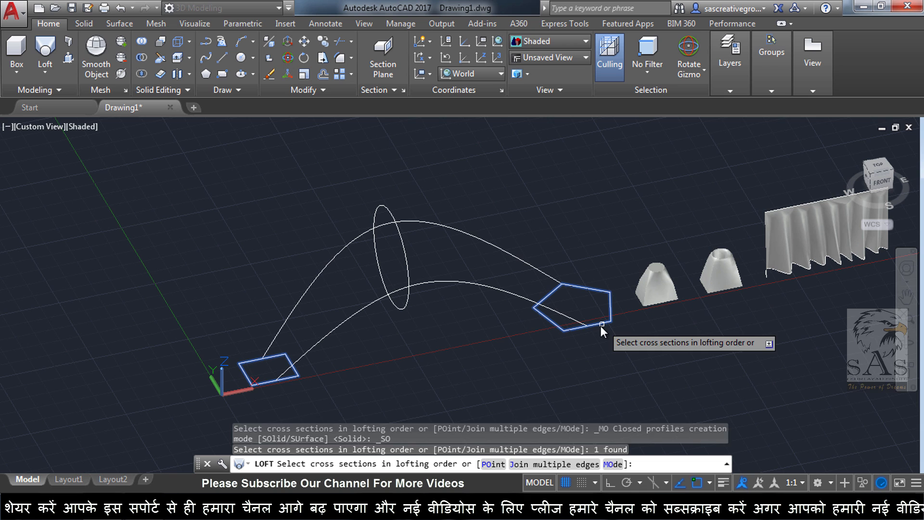
right_click(491, 326)
click(523, 334)
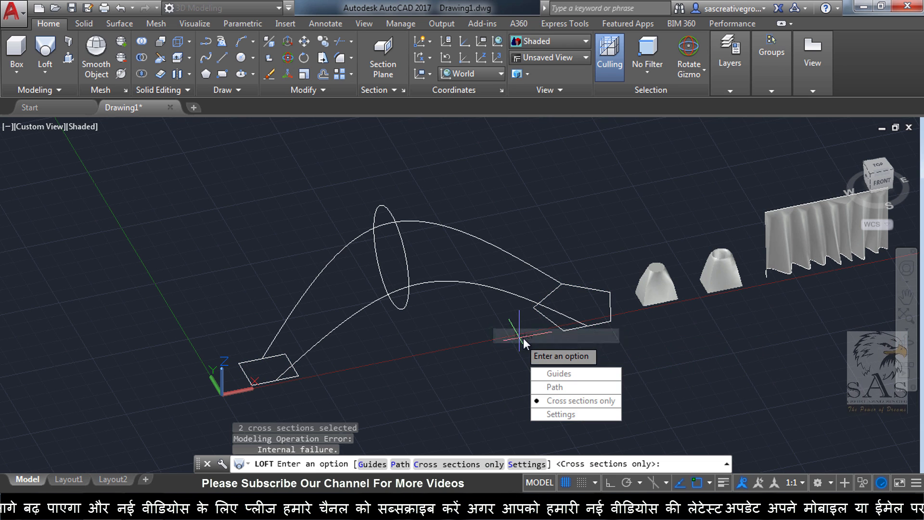
click(571, 374)
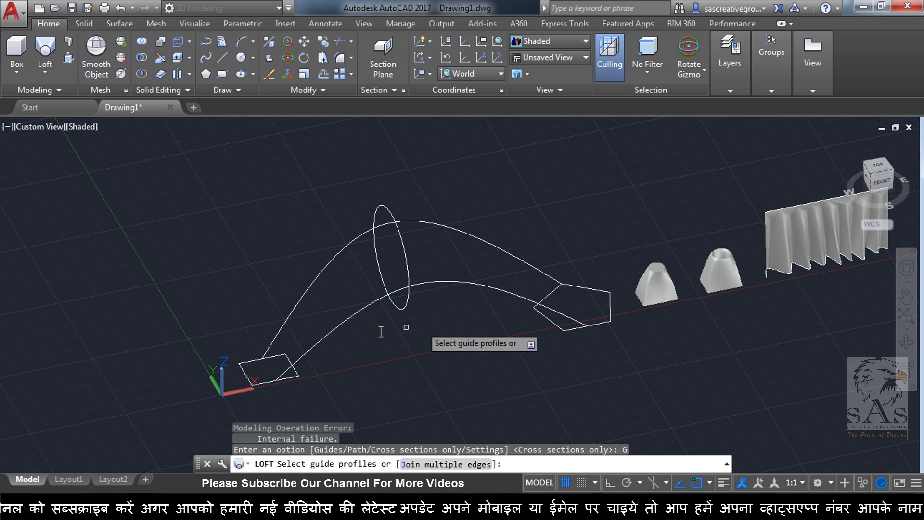
Step: Use both splines as guide profiles to complete the loft, and erase the leftover upright circle
click(335, 256)
shift+middle_drag(268, 264, 319, 213)
click(510, 215)
shift+middle_drag(381, 215, 554, 212)
right_click(563, 192)
click(587, 202)
shift+middle_drag(549, 327, 509, 334)
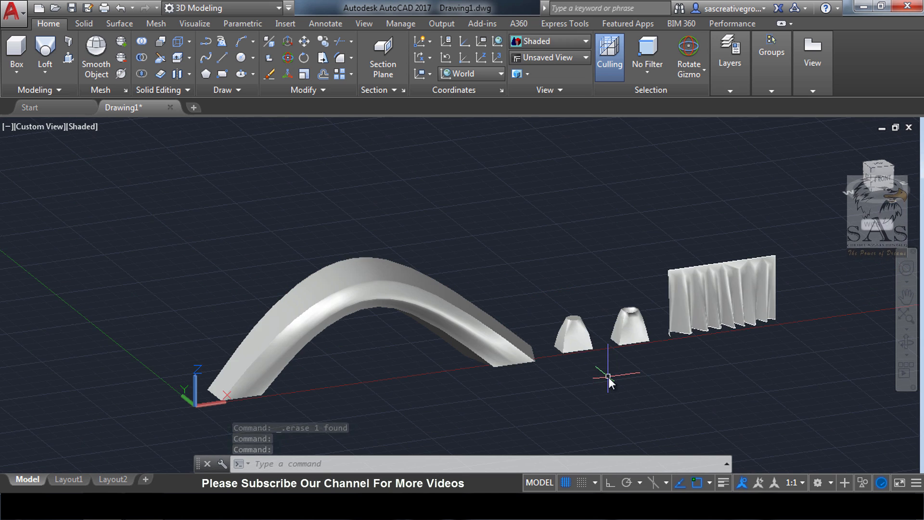
scroll(609, 375, up, 2)
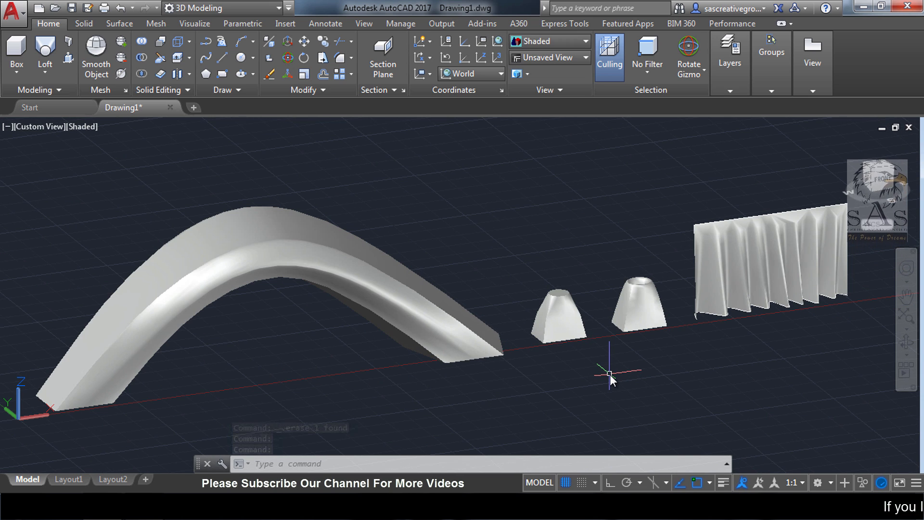